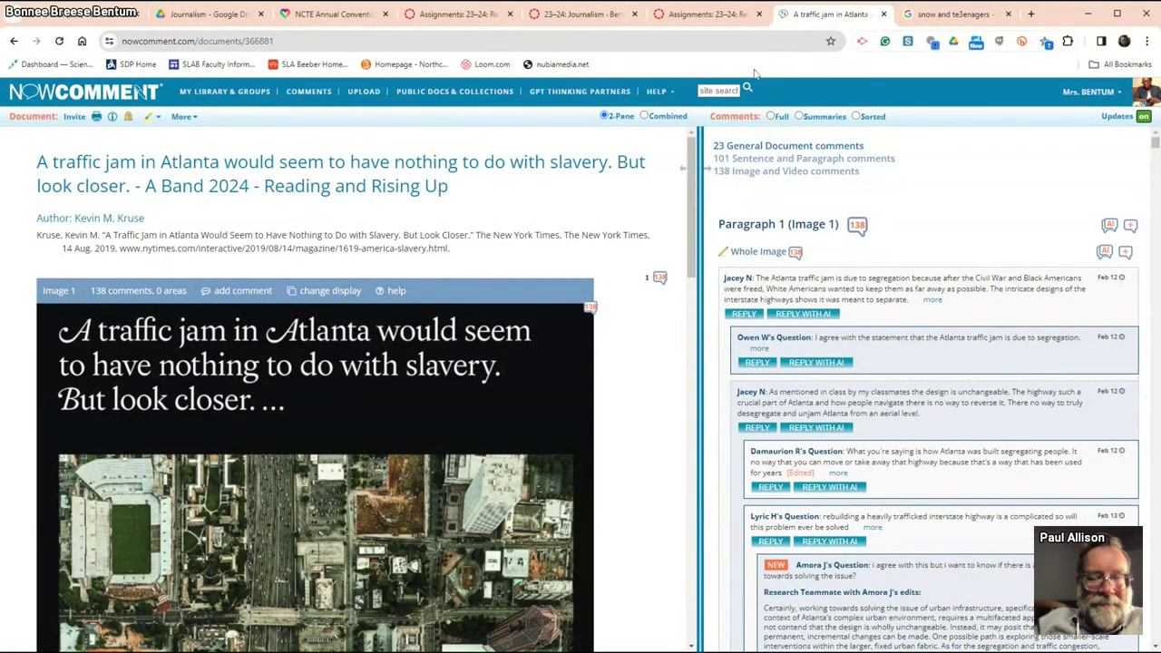
- Look through the Atlanta traffic jam article from the aerial image to its last paragraph, and the student comments on the whole image
drag(689, 163, 700, 200)
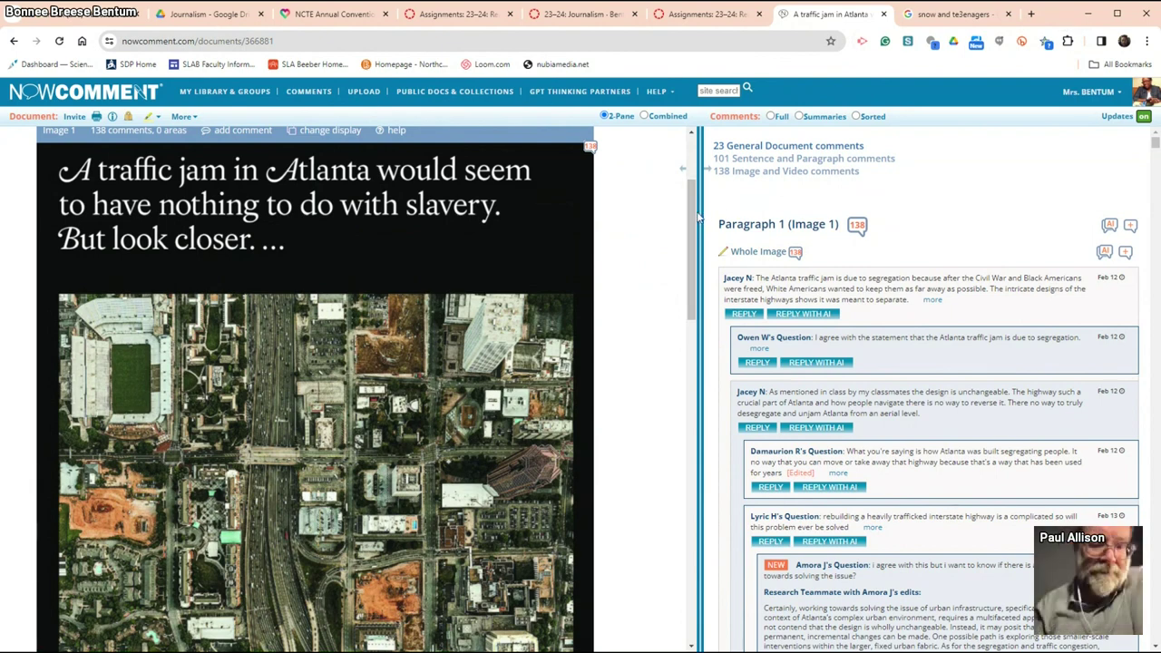
mouse_move(490, 337)
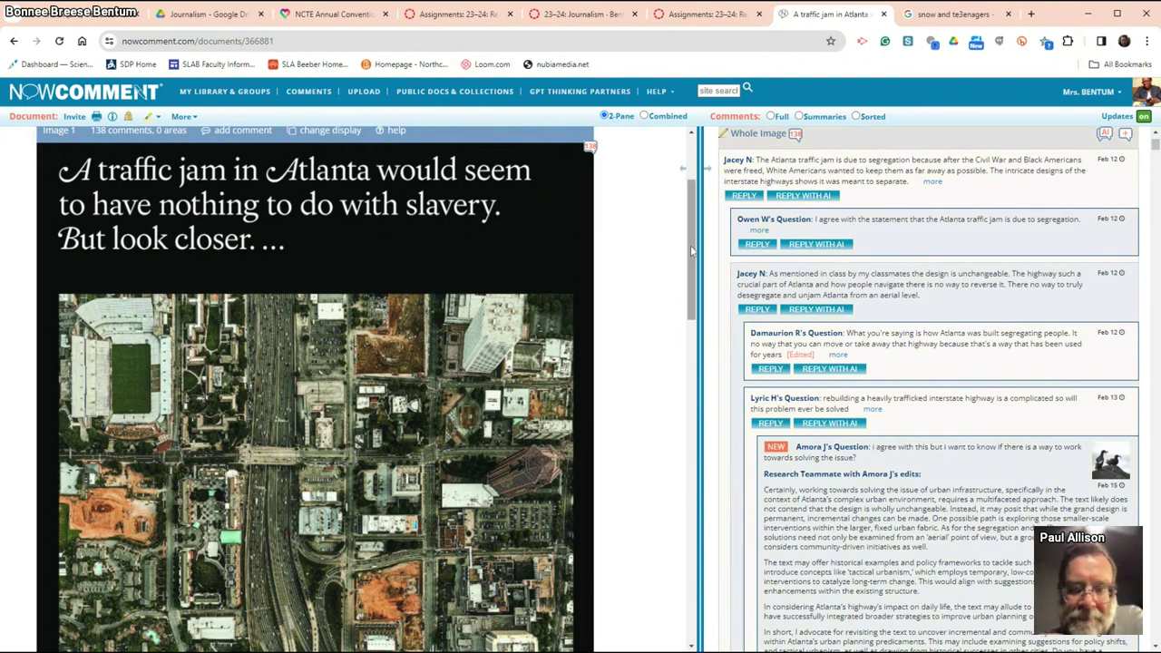
drag(690, 245, 690, 292)
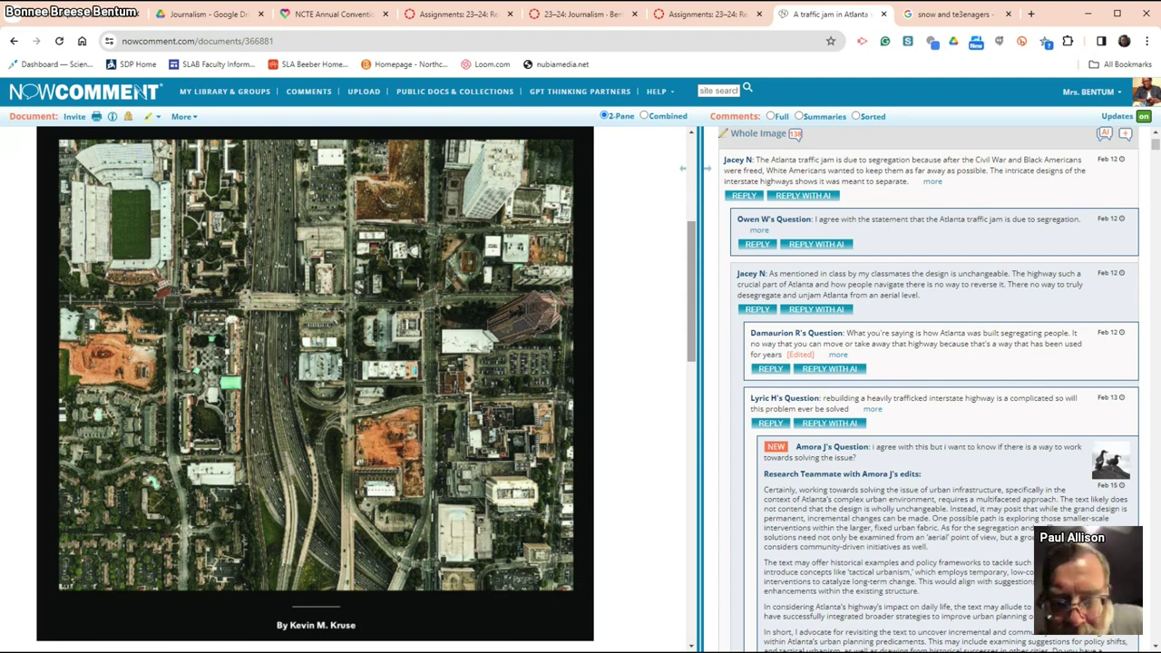
drag(696, 287, 696, 331)
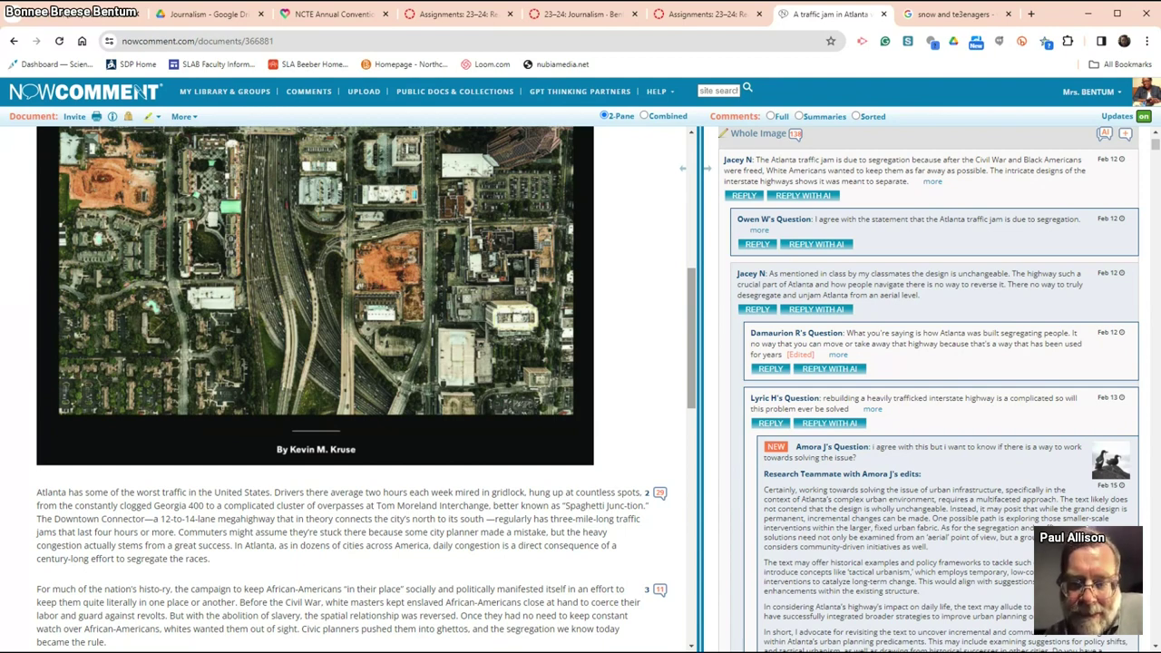
drag(695, 322, 694, 515)
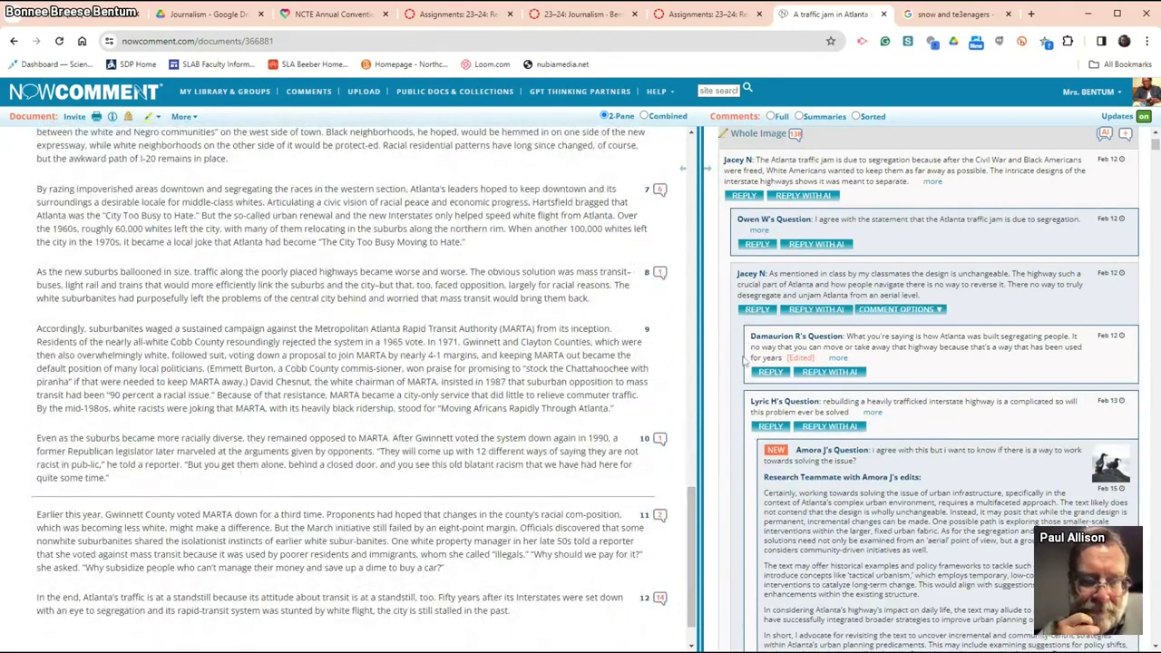
scroll(744, 360, down, 4)
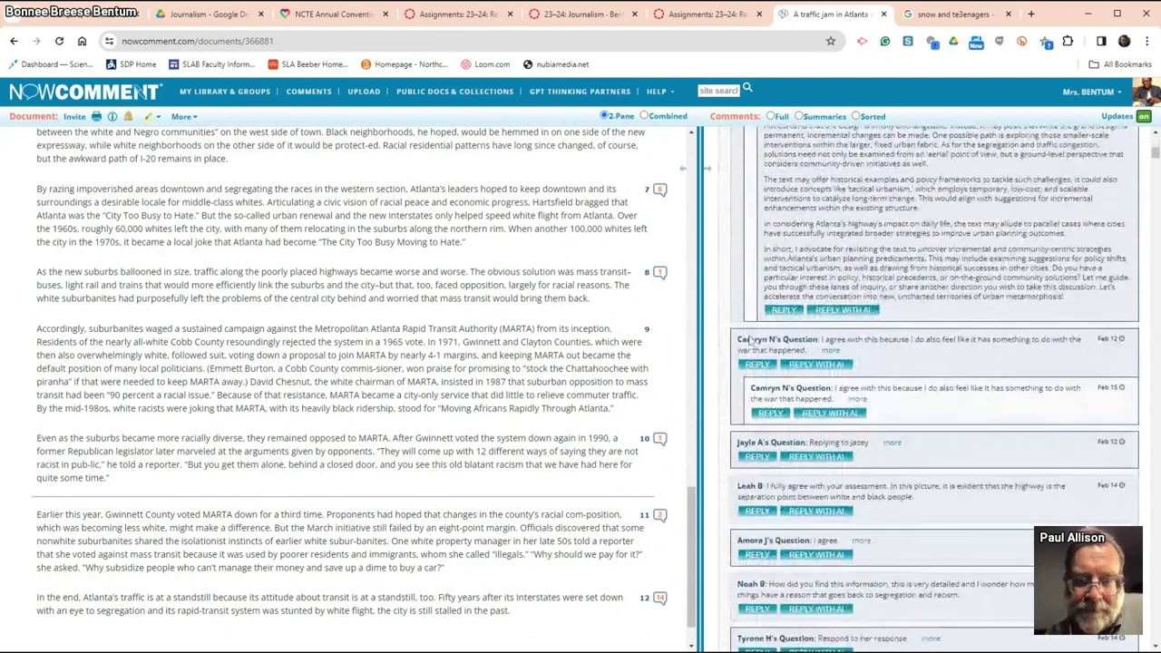
scroll(751, 340, down, 2)
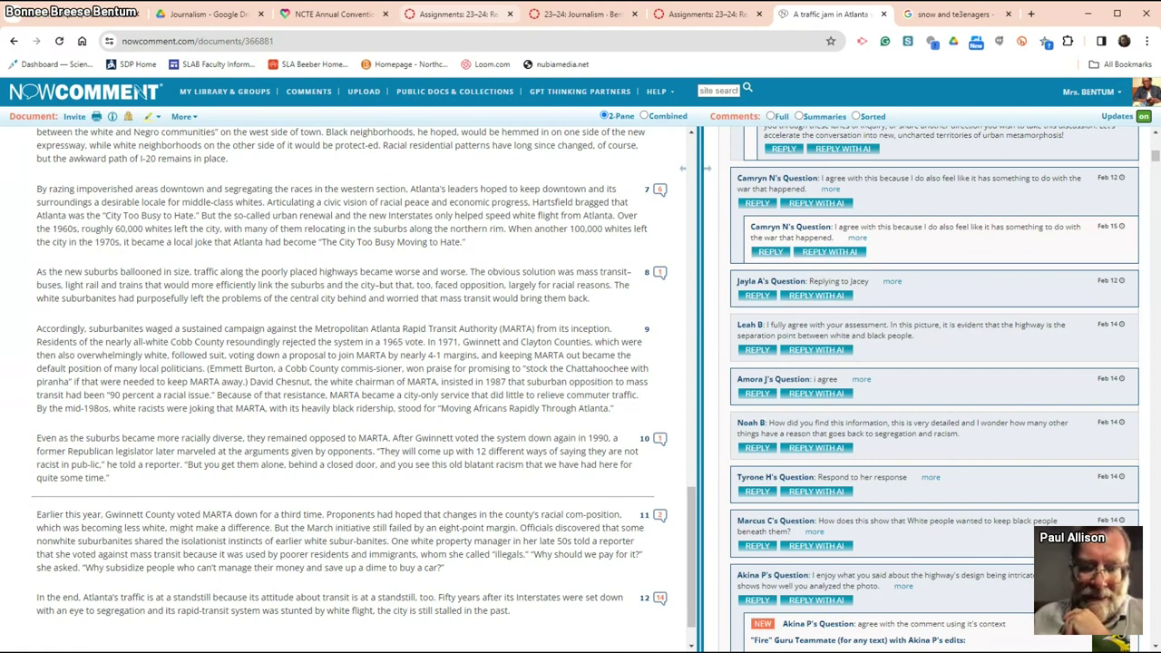
- Switch to the RWR-016 assignments in Canvas and open the Writing Analysis assignment
click(480, 15)
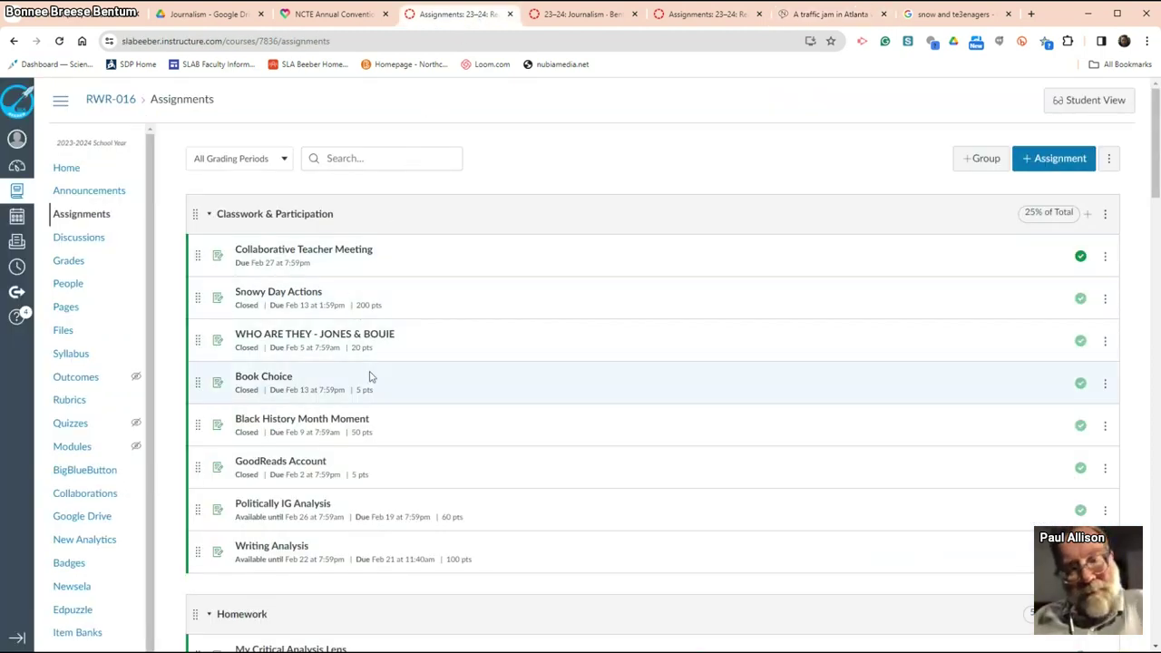
scroll(334, 399, down, 1)
click(282, 449)
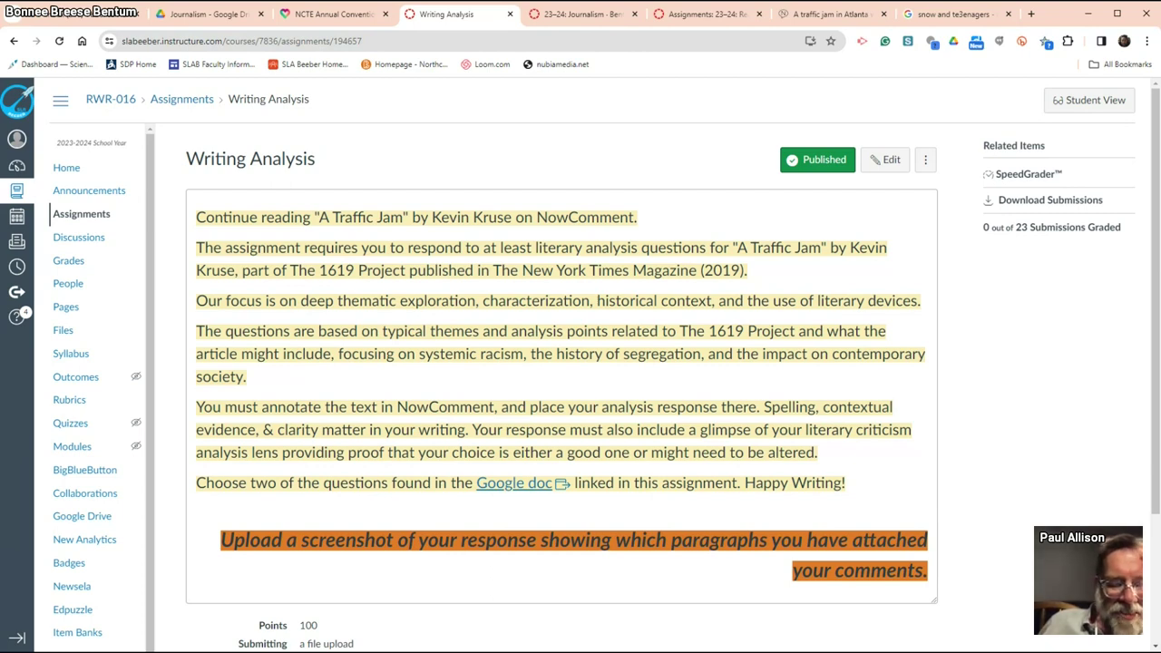
- Make a copy of the linked "A Traffic Jam - Analysis Questions" Google doc and dismiss the pageless suggestion
click(515, 488)
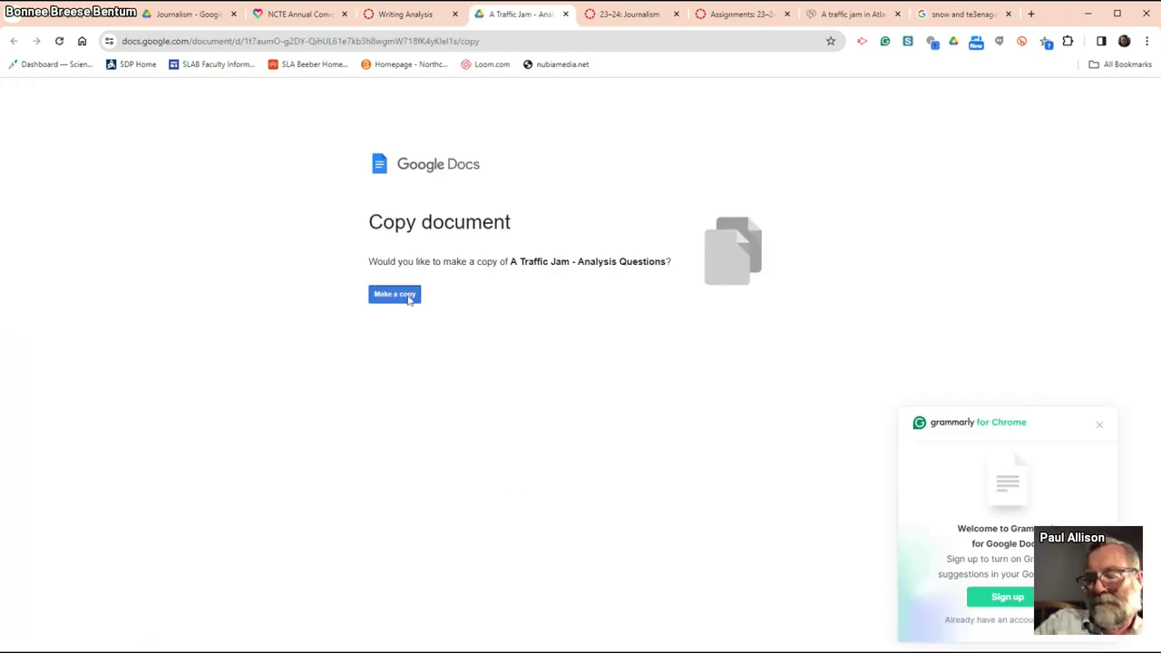
click(409, 297)
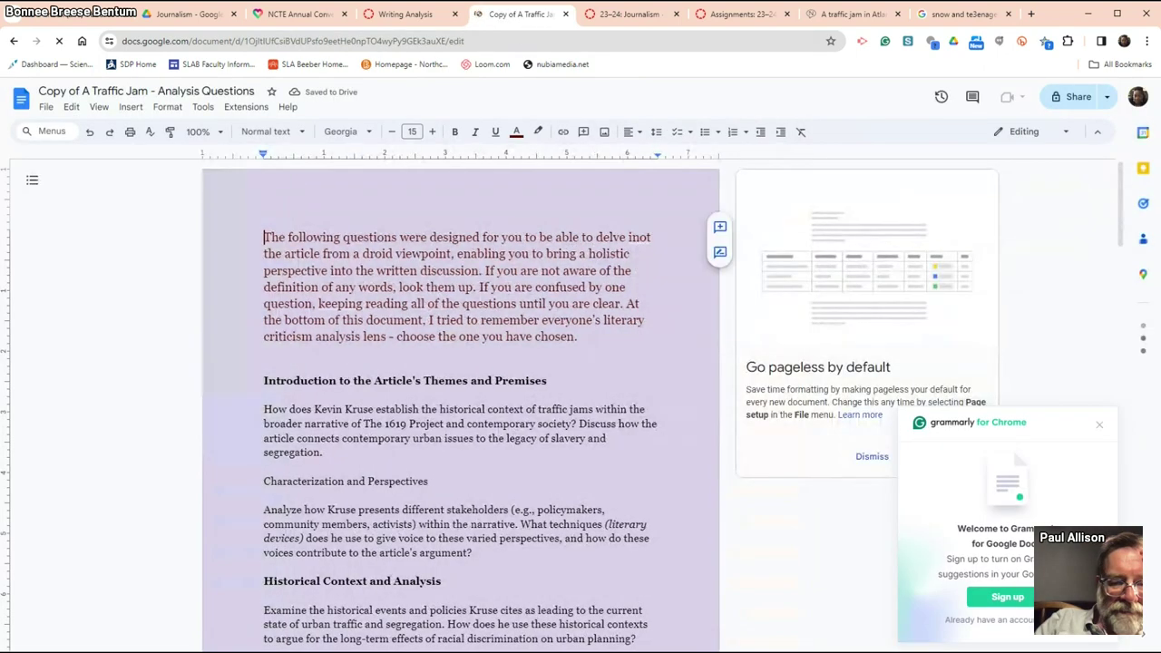
click(710, 389)
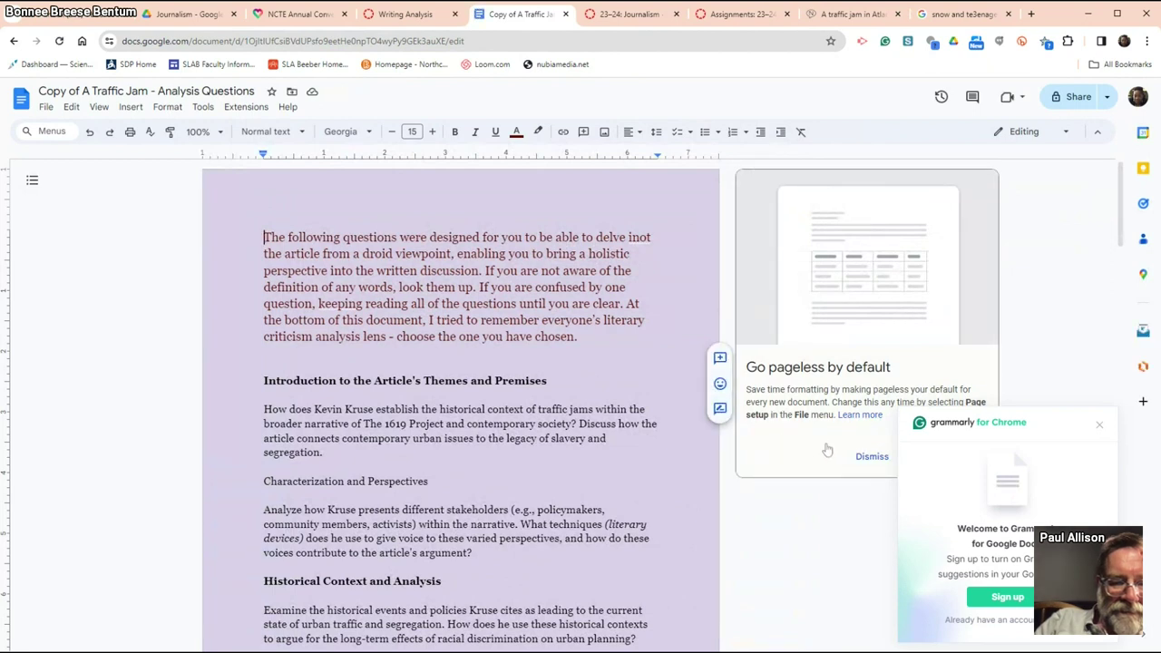
click(869, 457)
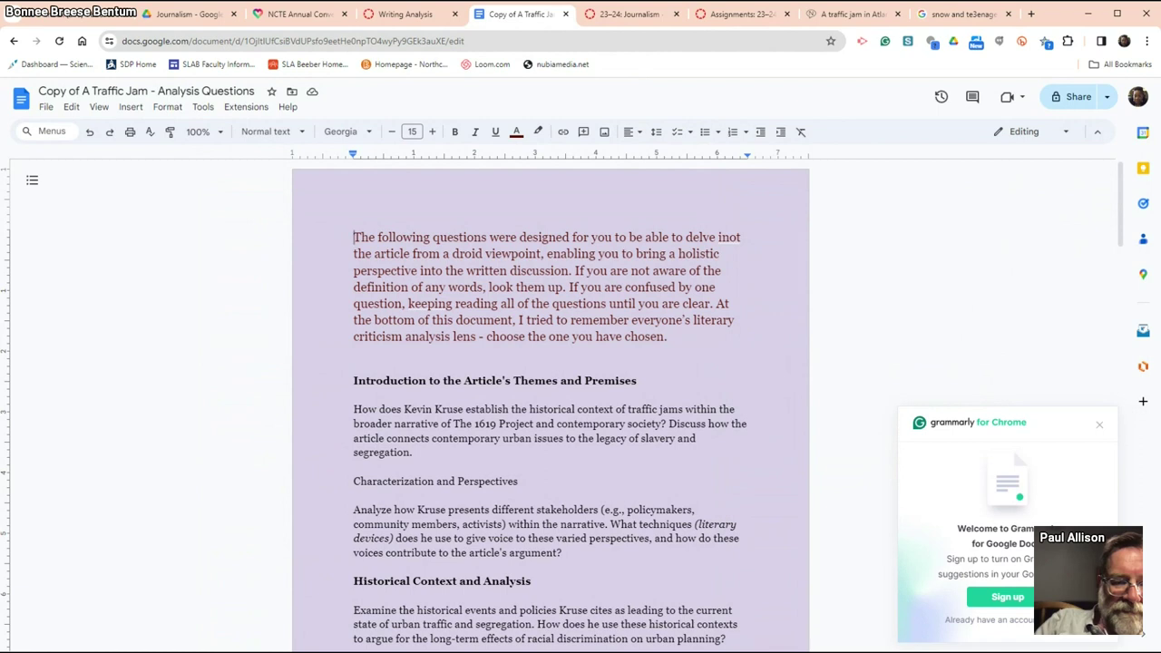
- Review the analysis questions in the copied document, from the article's themes through the critical race, Marxist and historical lenses
scroll(550, 402, down, 2)
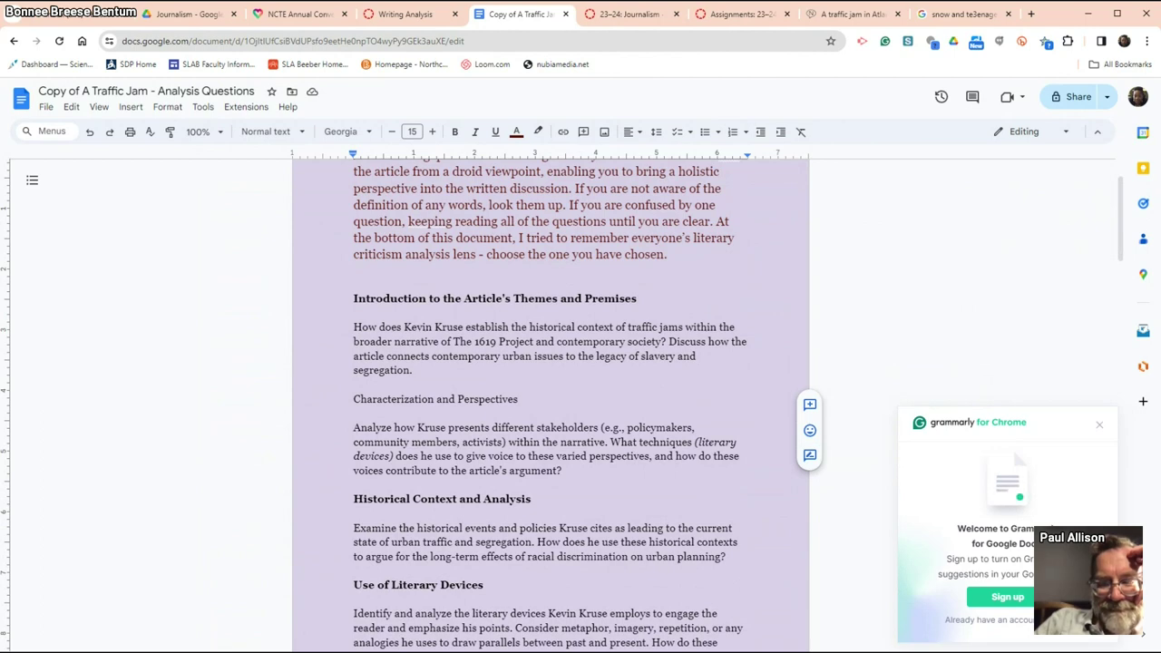
scroll(550, 404, down, 1)
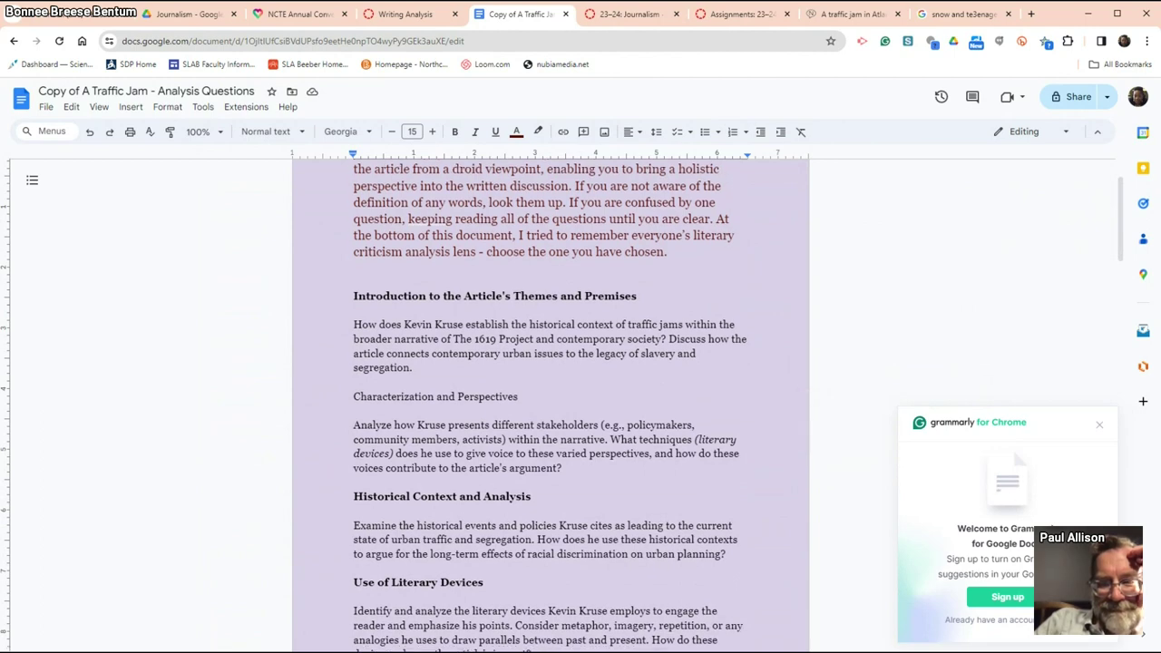
scroll(550, 403, down, 6)
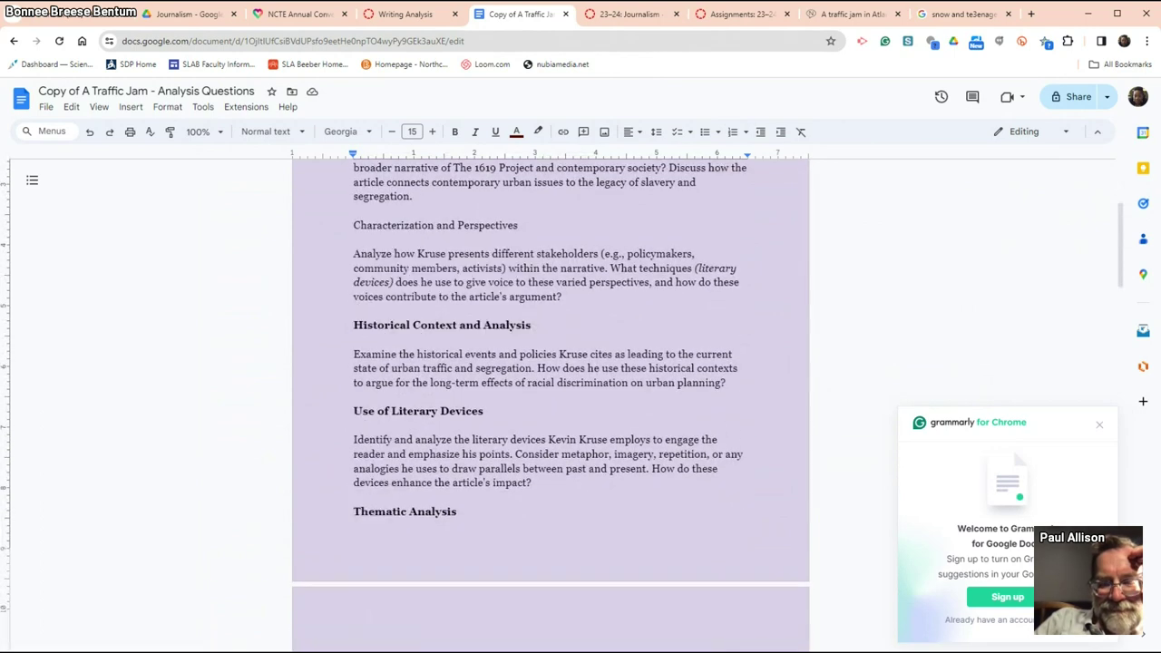
scroll(549, 404, down, 5)
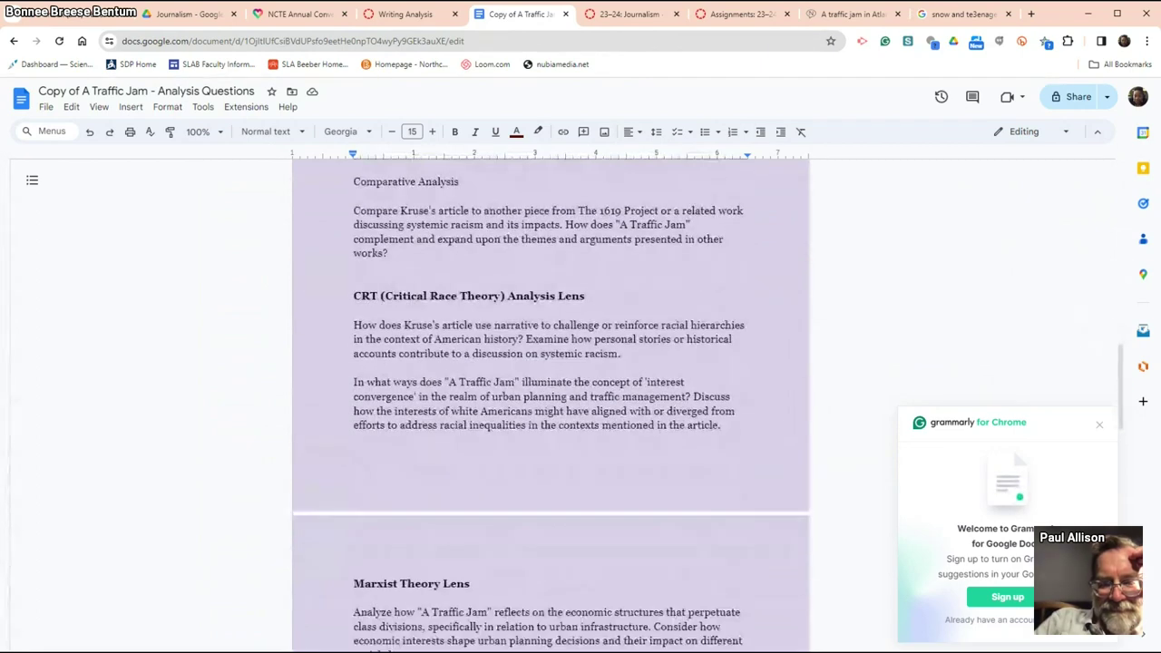
scroll(550, 403, down, 2)
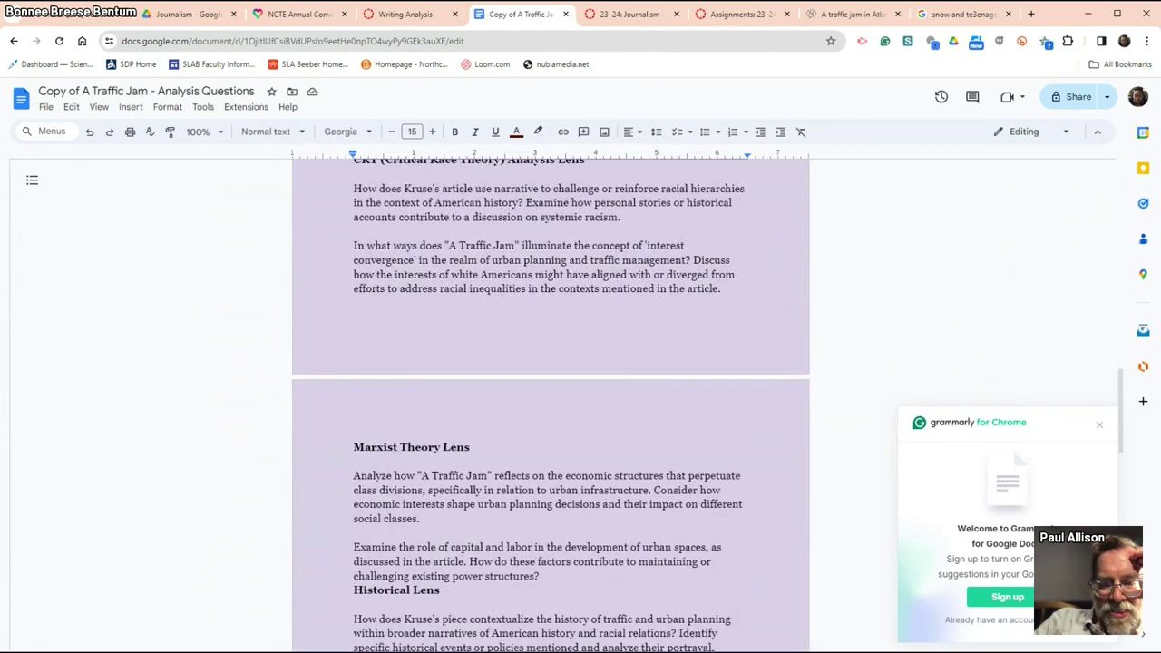
scroll(550, 404, down, 2)
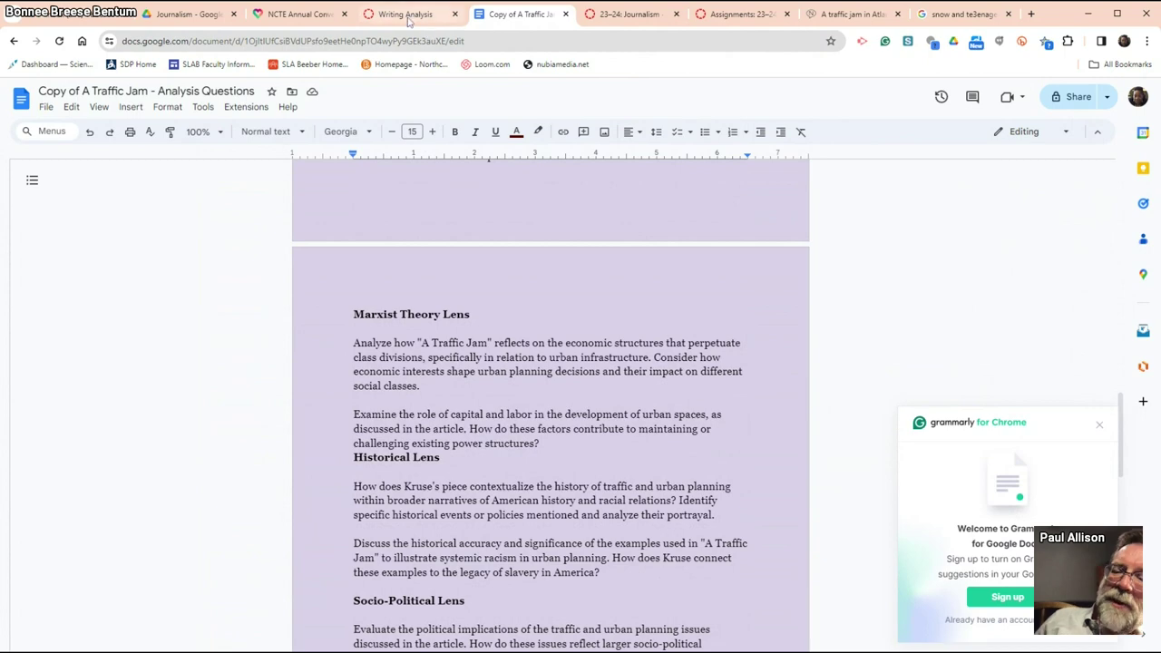
- Switch to the traffic jam article in NowComment and bring up the comments section for paragraph 9
click(856, 16)
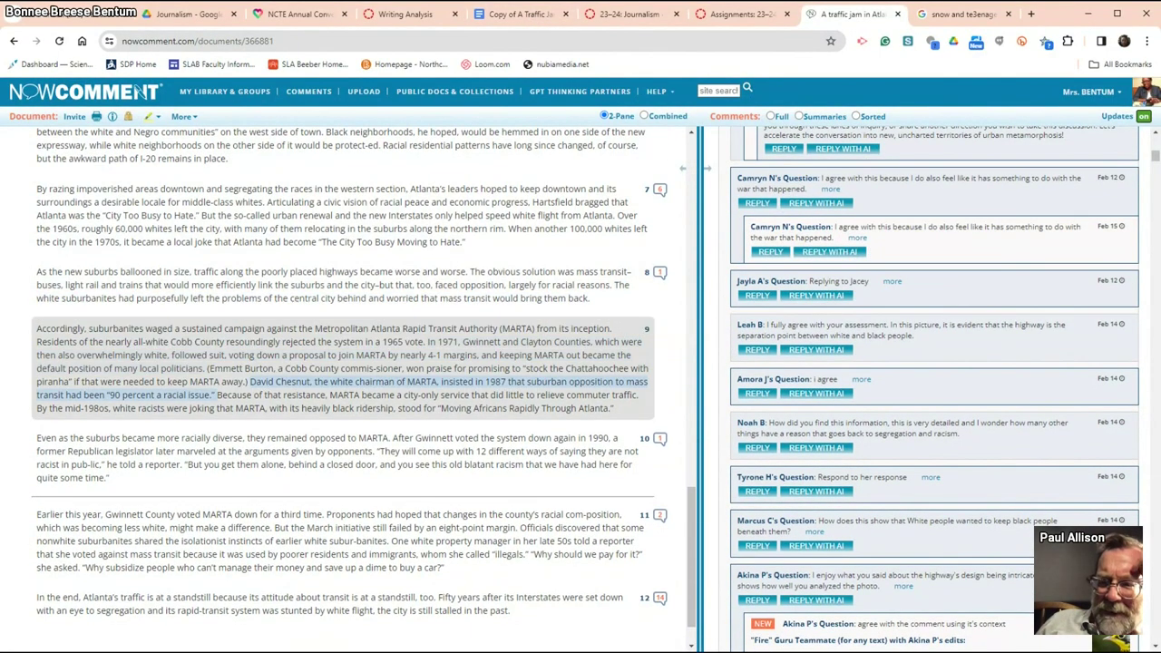
scroll(528, 385, down, 1)
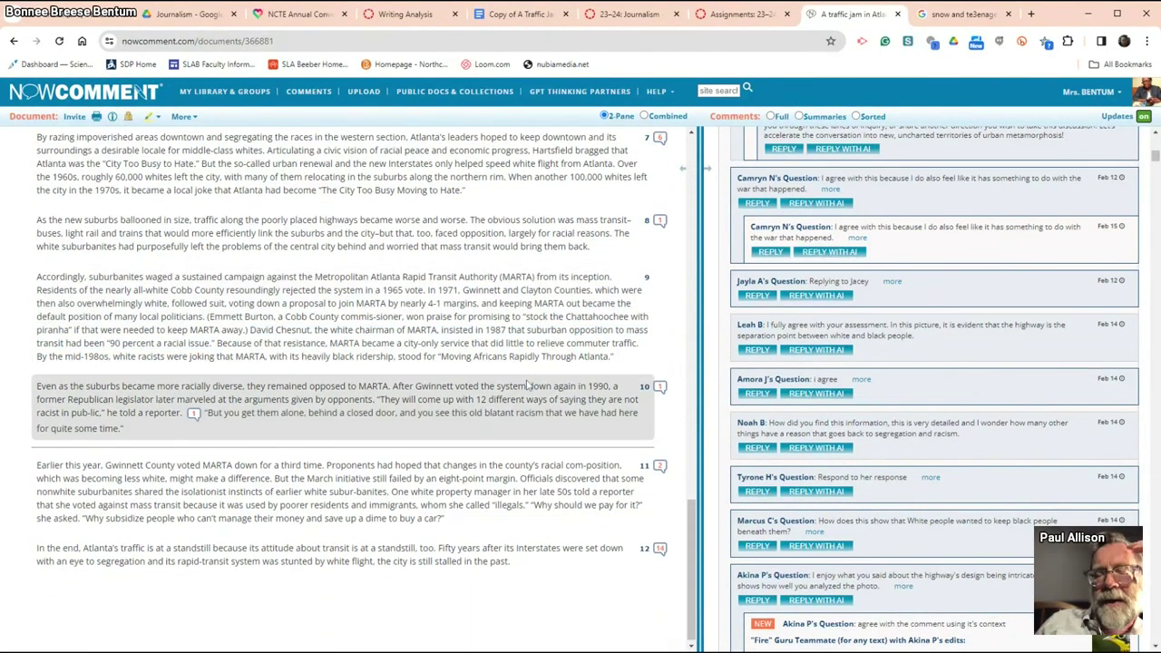
click(528, 385)
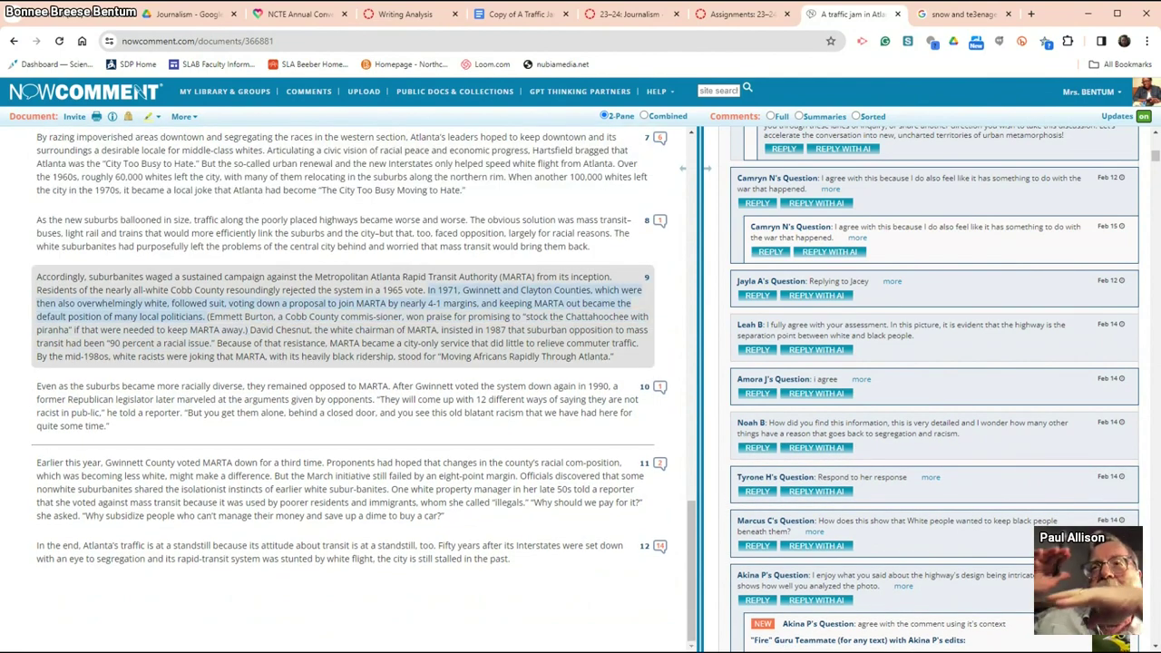
click(630, 278)
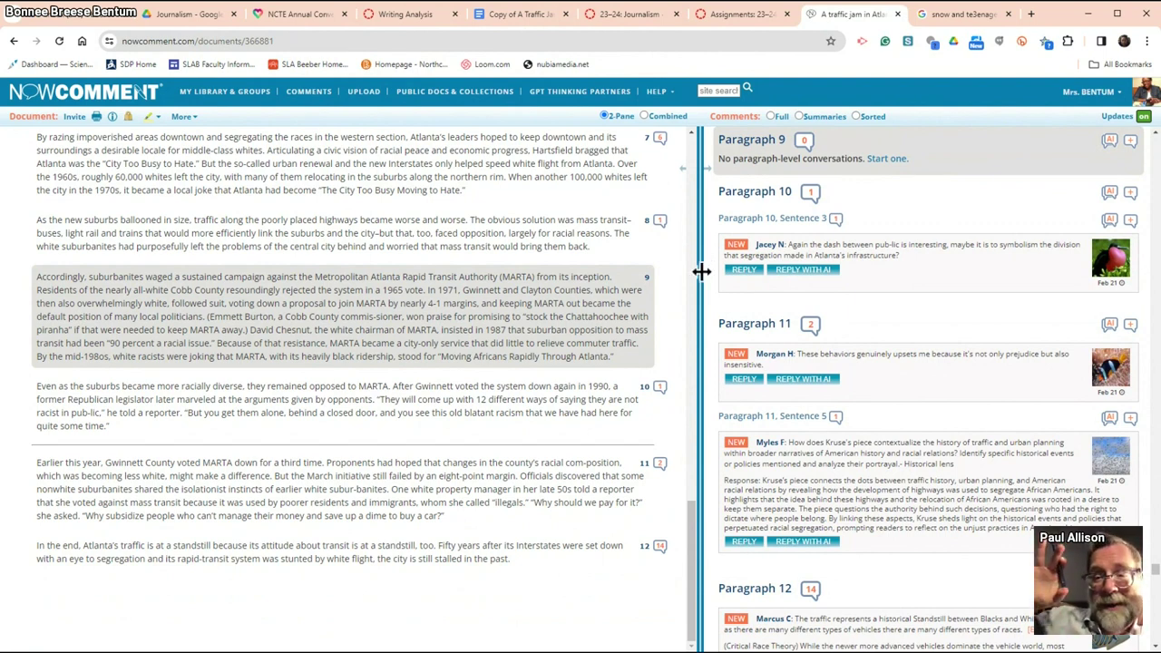
- Examine the student comments on paragraphs 10 to 12 and the general document comments, including the responses to the analysis questions
scroll(802, 289, down, 3)
scroll(802, 289, down, 12)
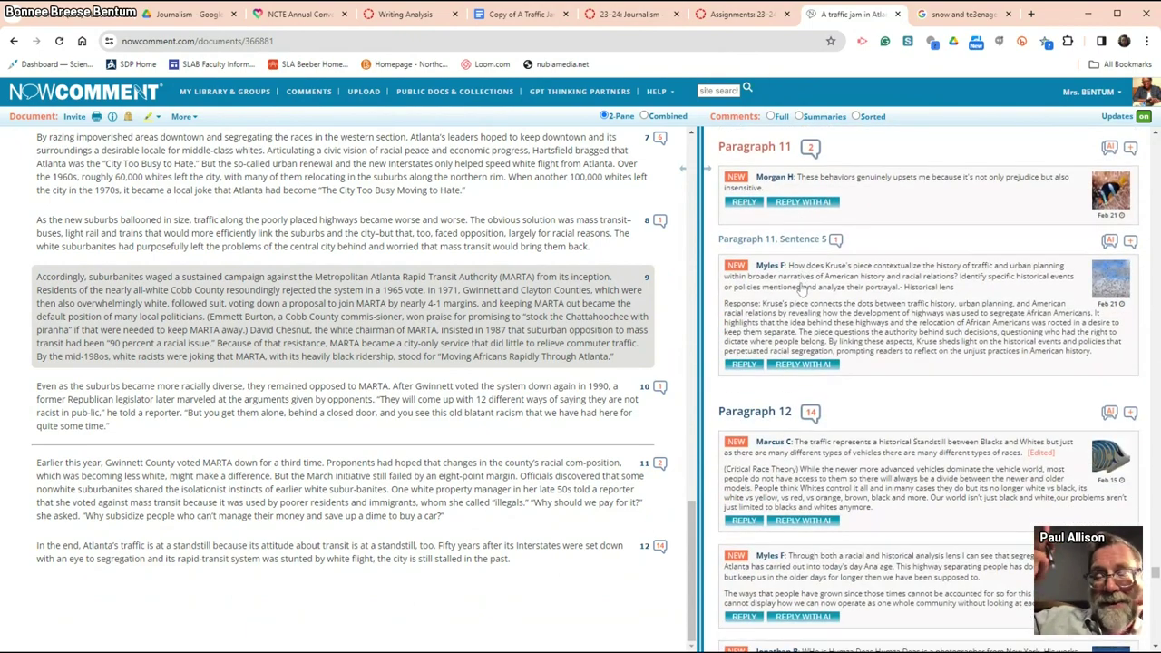
scroll(802, 289, down, 4)
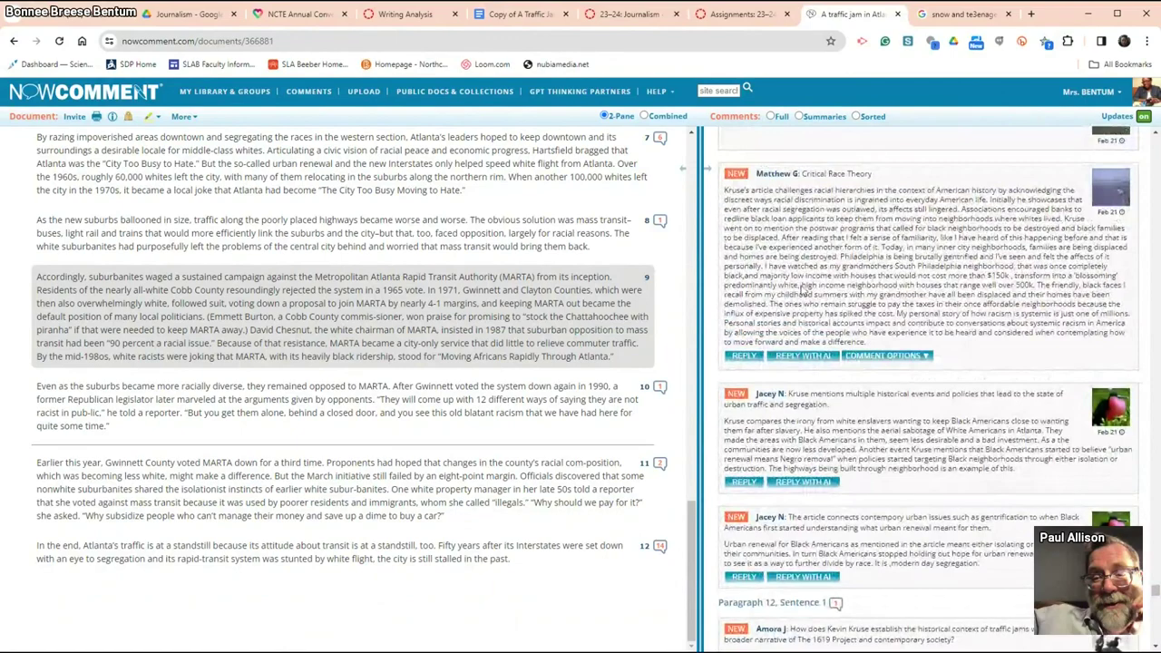
scroll(802, 288, down, 1)
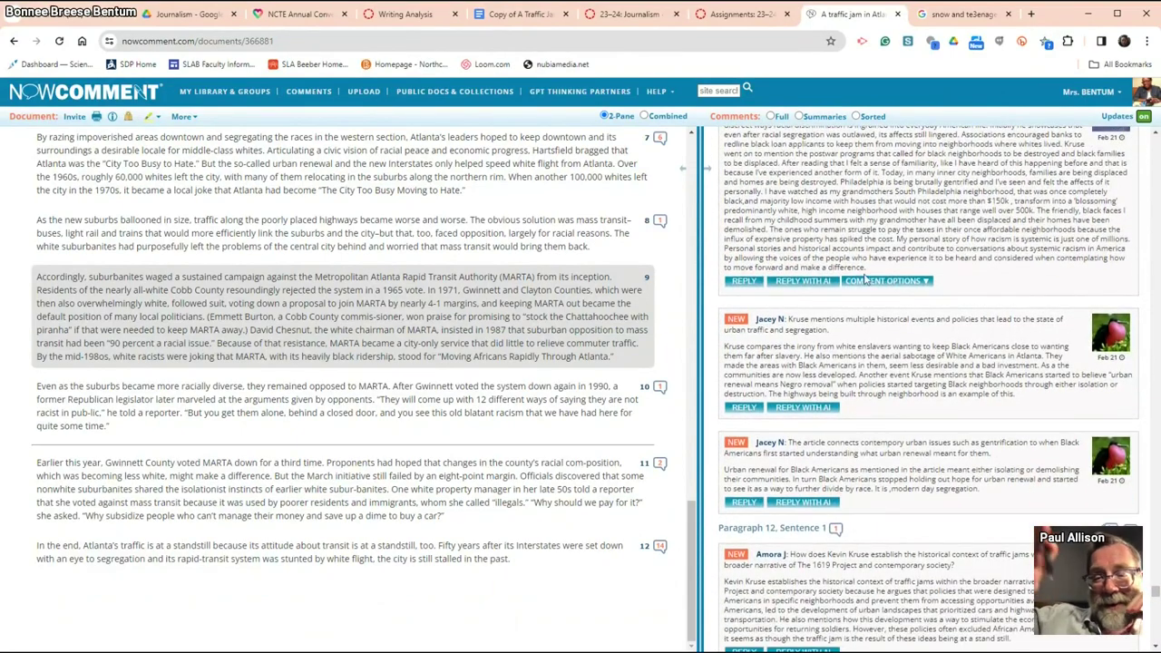
scroll(867, 281, down, 5)
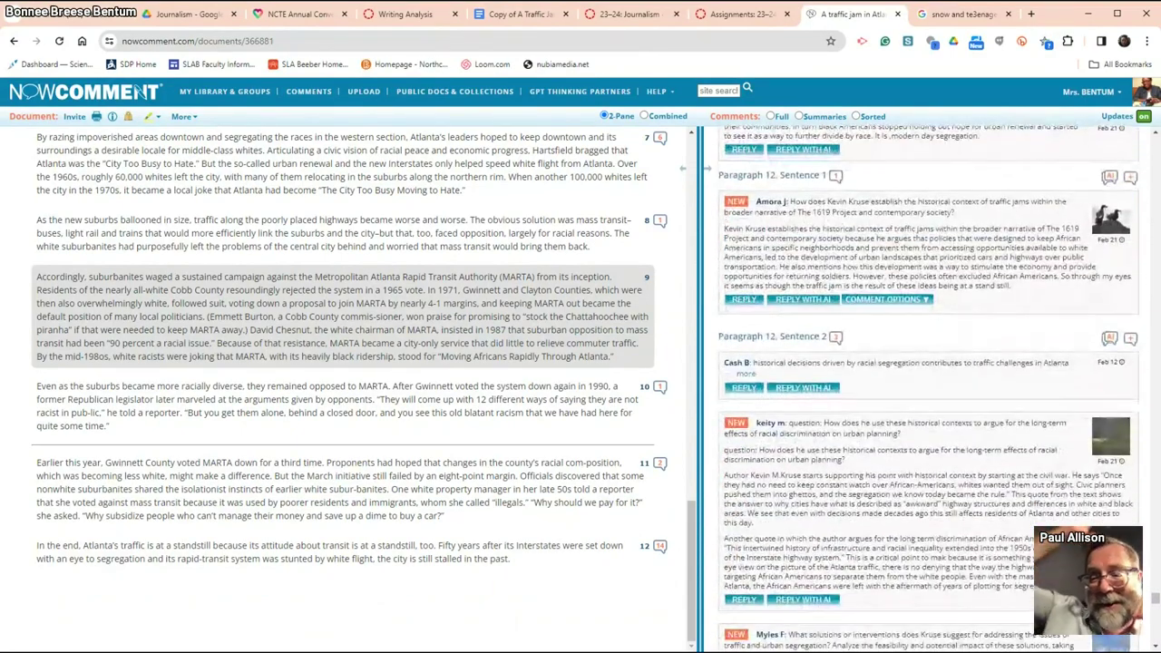
scroll(958, 271, down, 3)
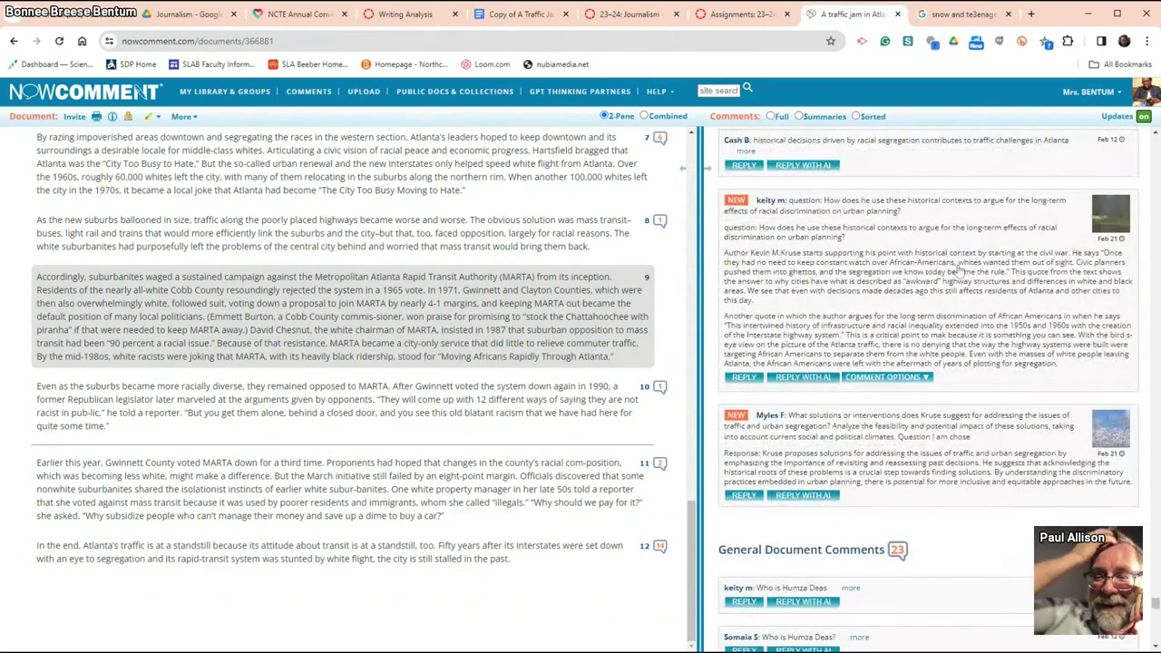
scroll(926, 381, down, 4)
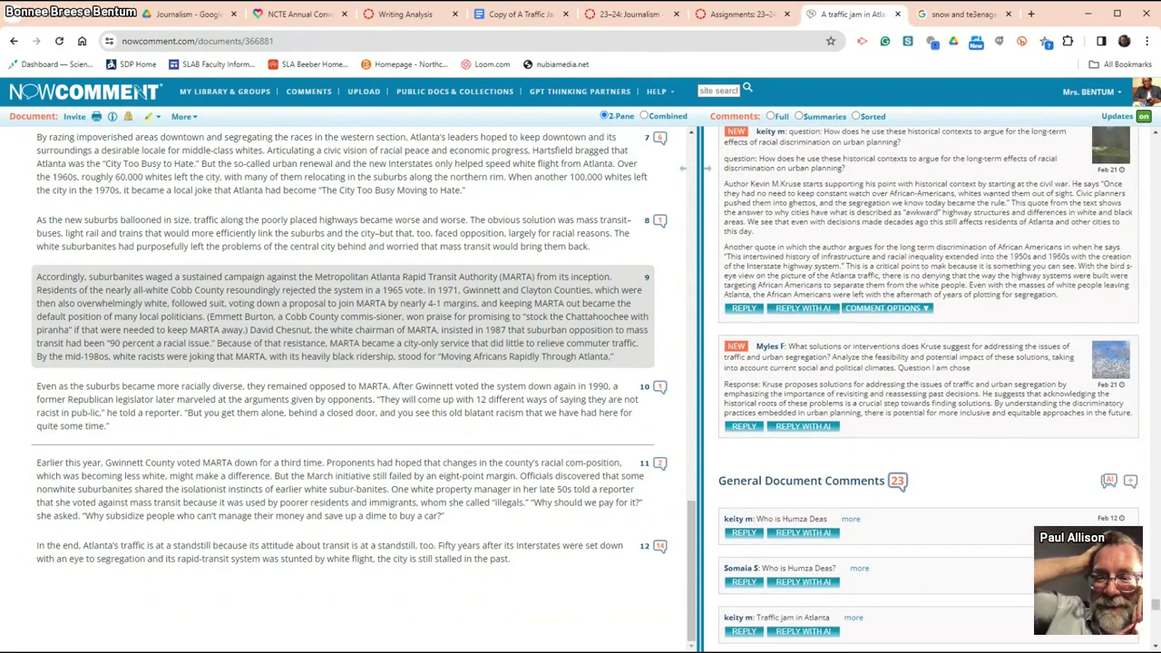
scroll(959, 269, down, 10)
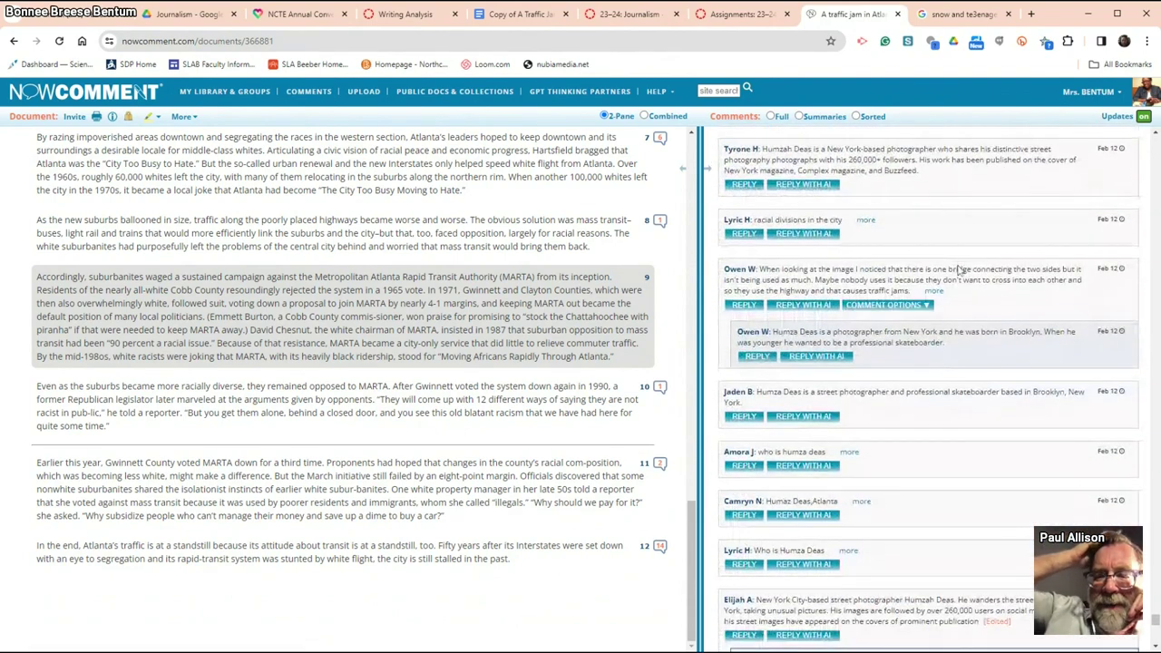
scroll(959, 270, down, 3)
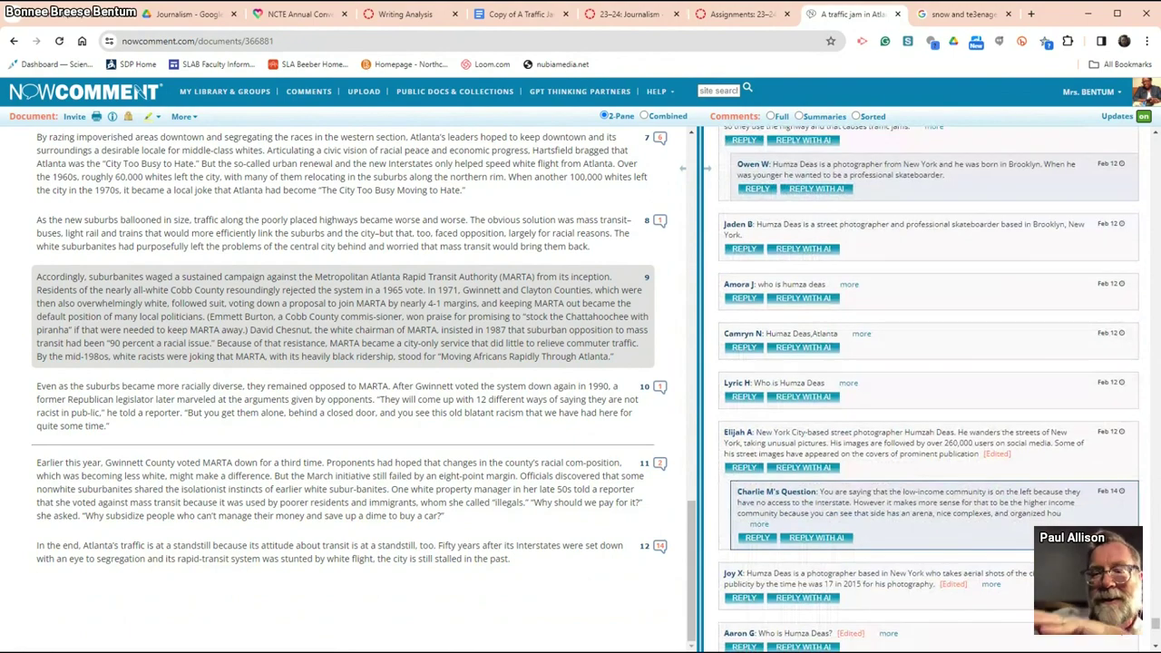
scroll(929, 388, down, 7)
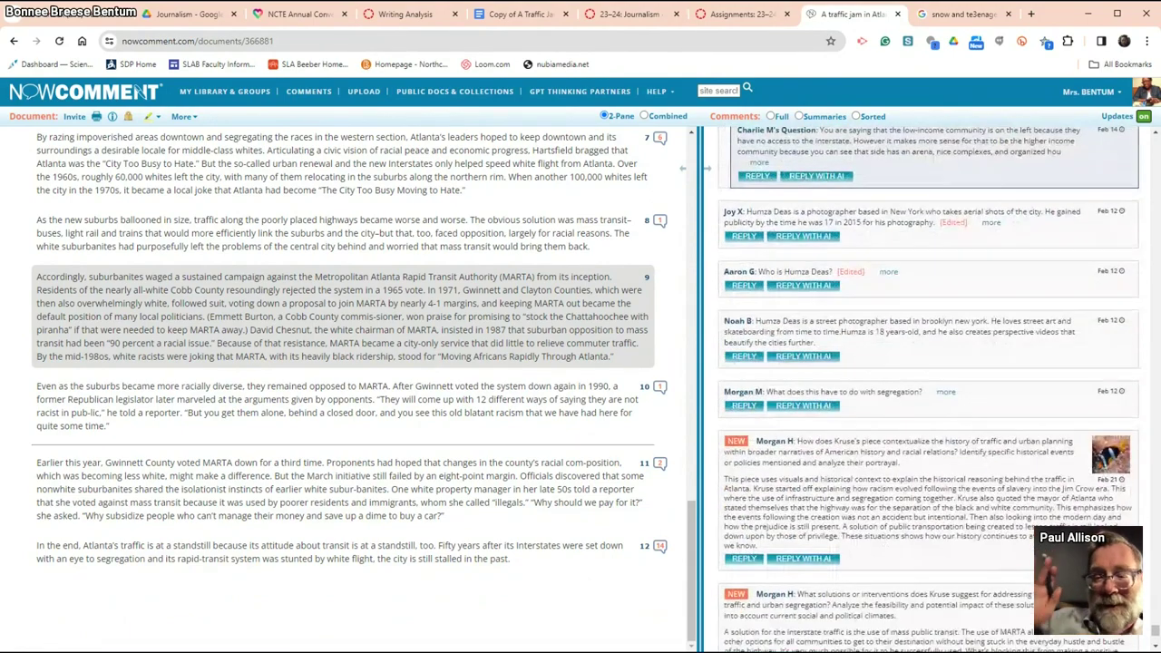
scroll(958, 269, down, 2)
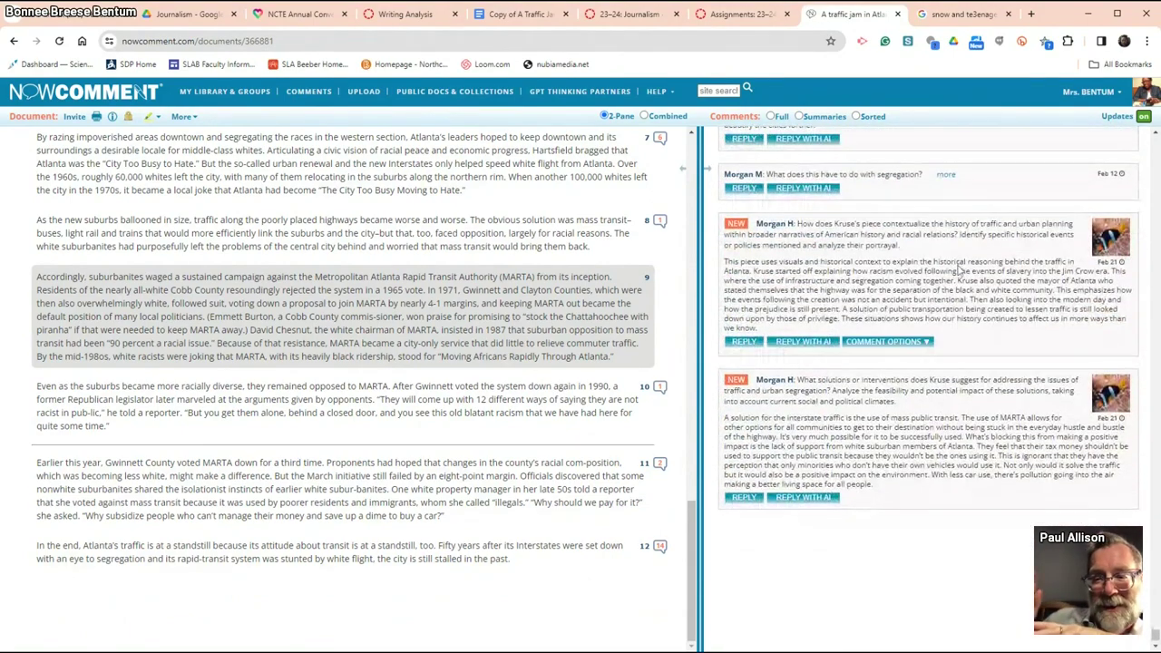
scroll(959, 270, up, 2)
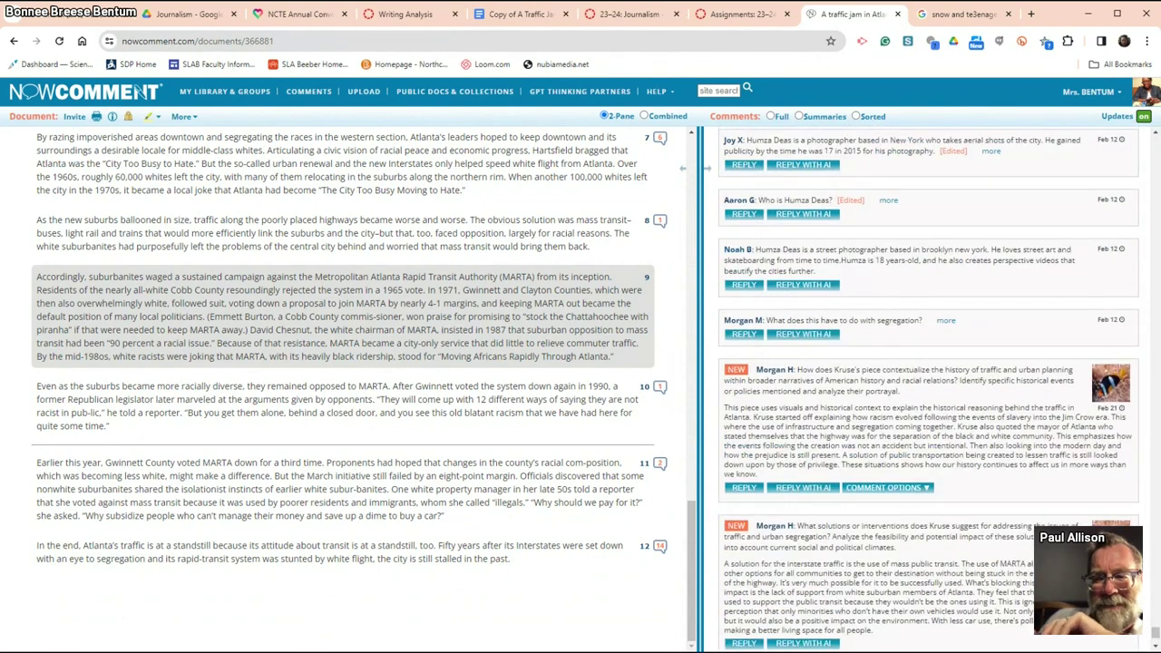
scroll(960, 269, up, 3)
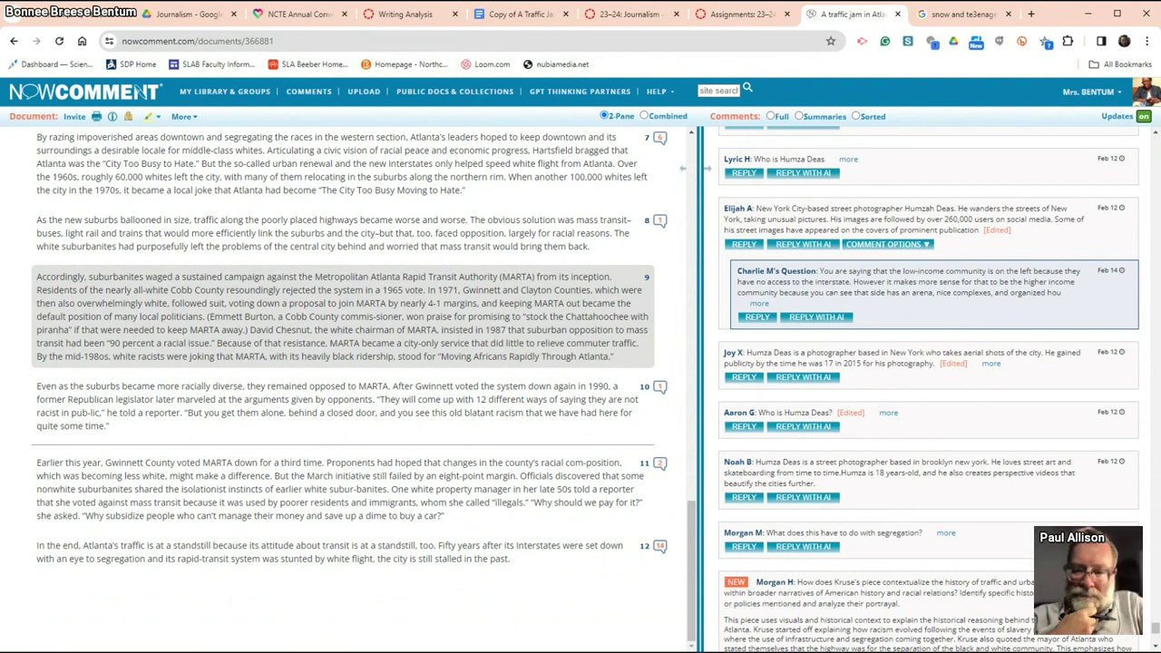
- Read through the remaining general document comments, including the responses on historical context and solutions to urban segregation
scroll(822, 383, down, 3)
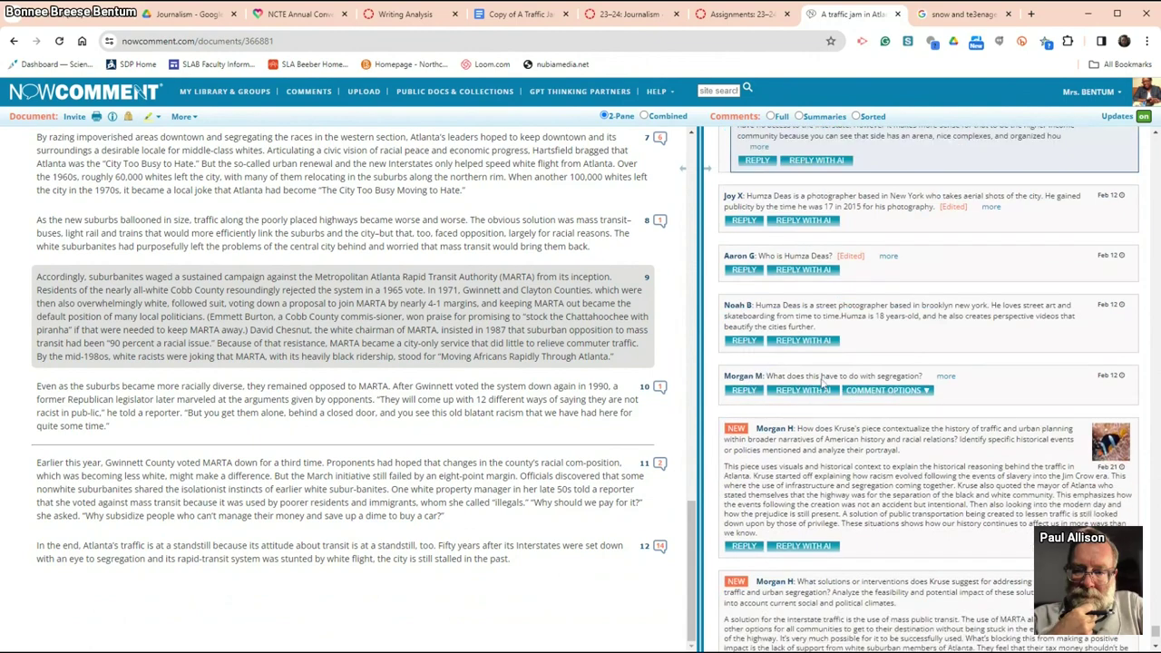
scroll(822, 384, down, 3)
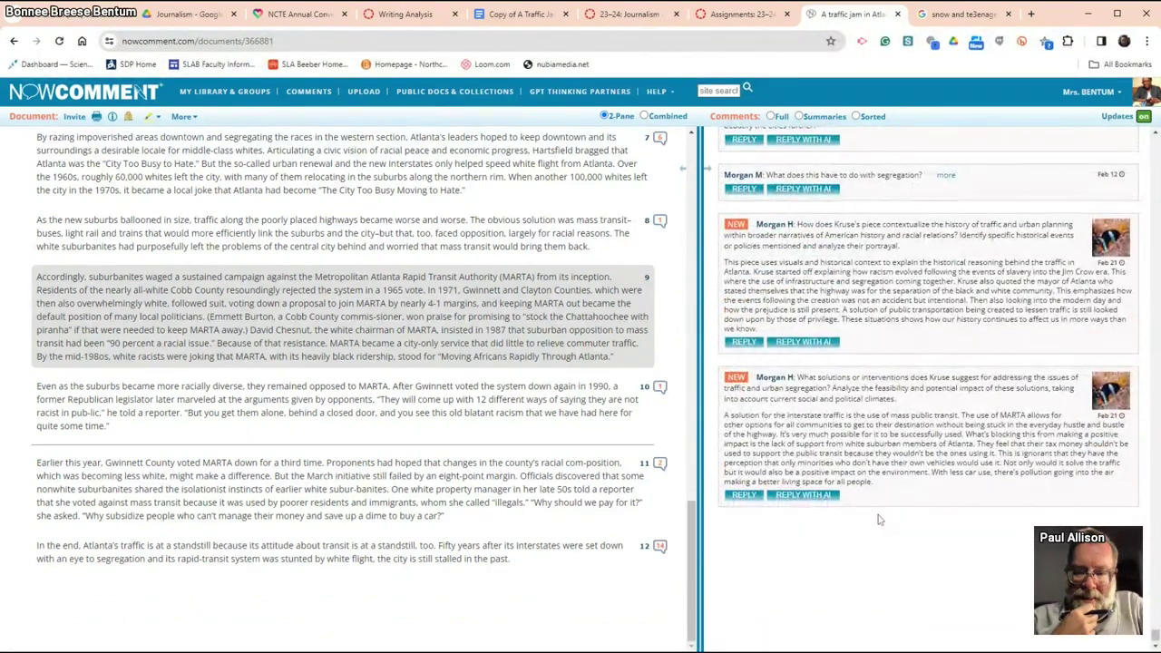
scroll(877, 520, down, 10)
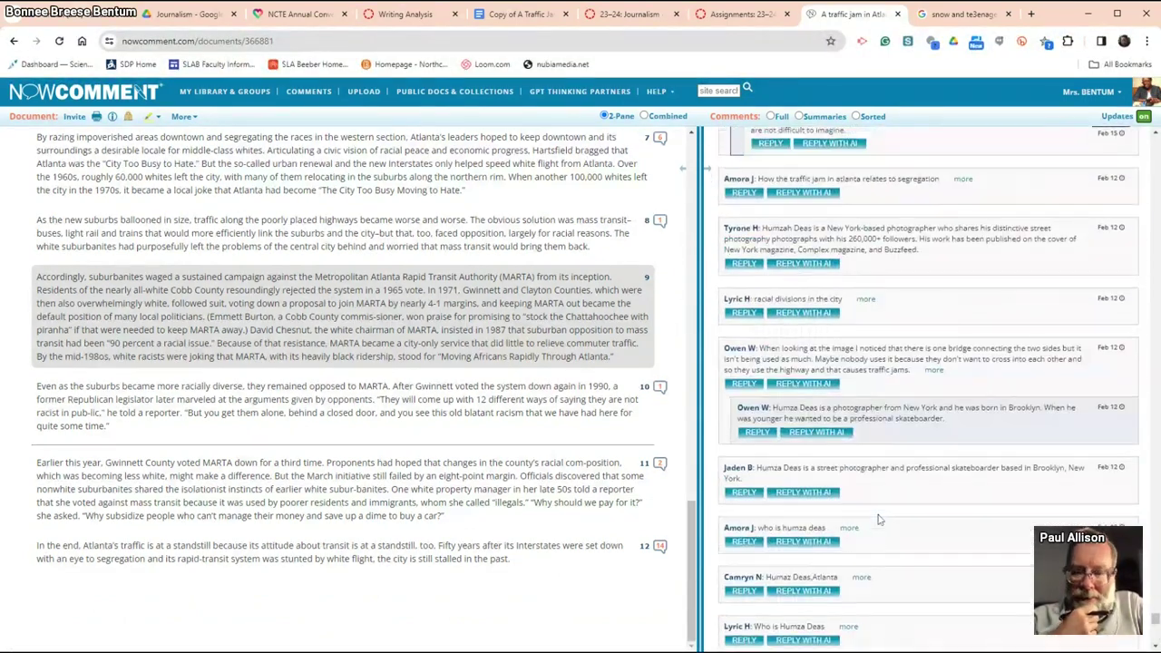
scroll(877, 519, down, 10)
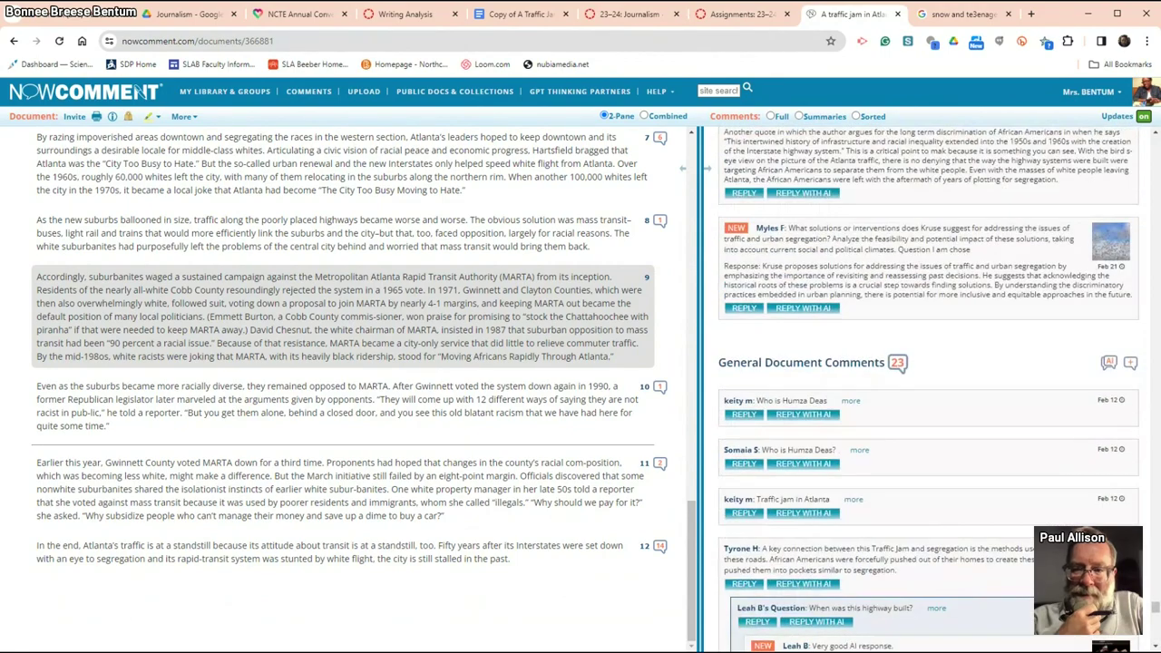
- Examine the student comments on paragraph 12, including the Critical Race Theory response about racial hierarchies and gentrification
scroll(878, 519, up, 5)
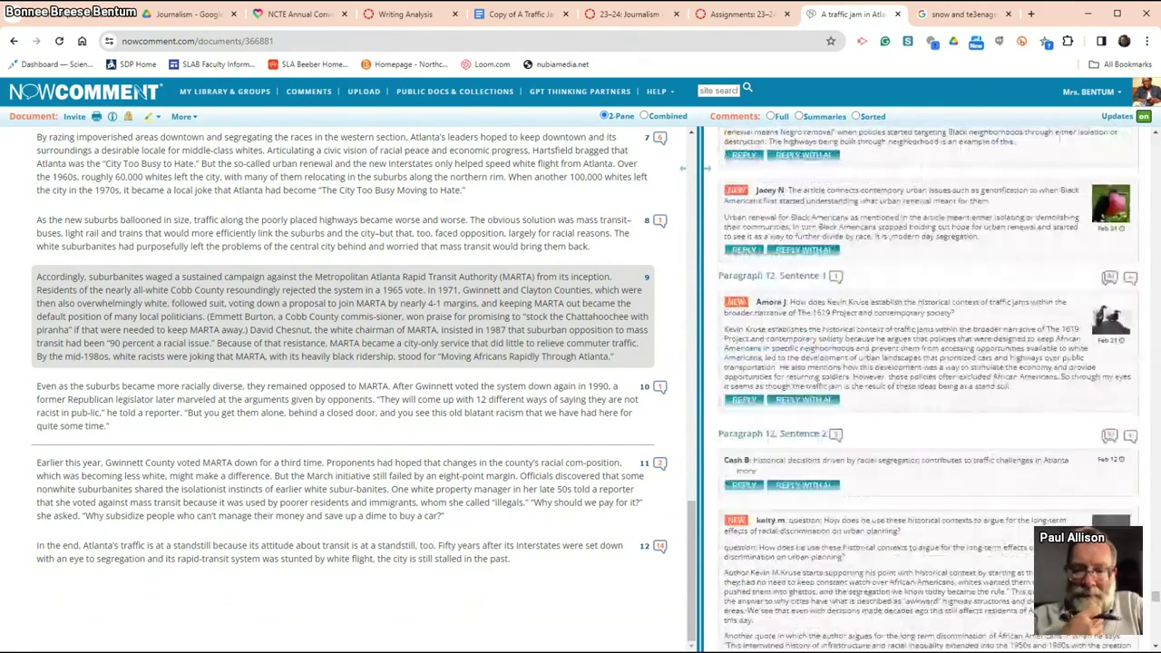
scroll(878, 519, up, 4)
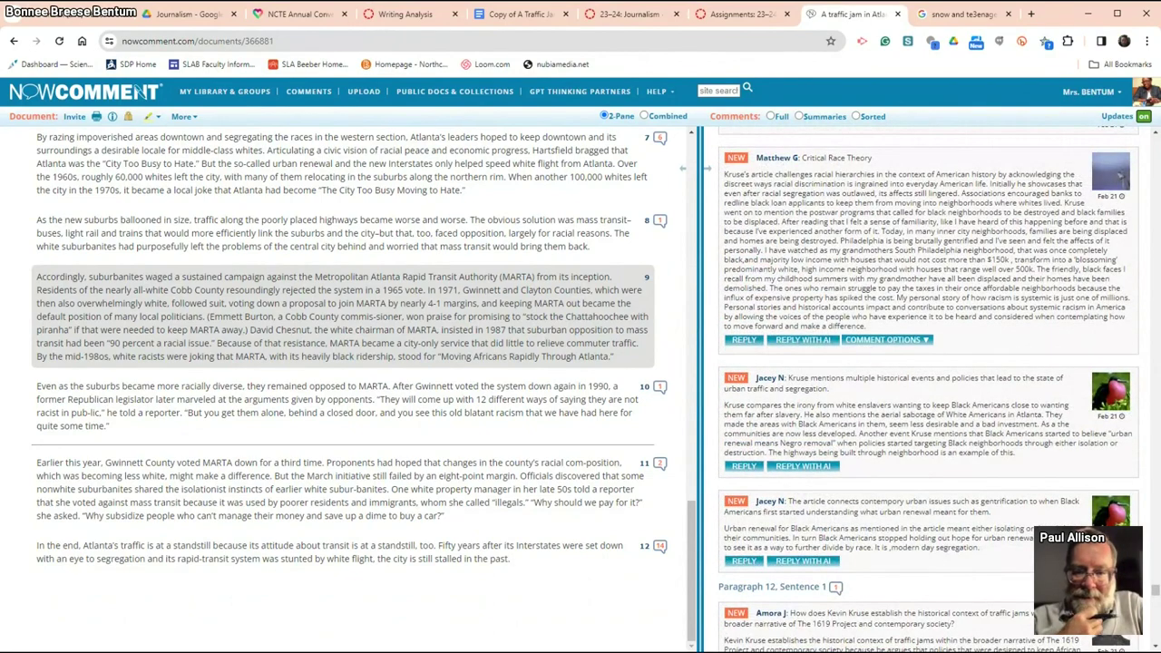
scroll(878, 519, up, 1)
scroll(929, 390, up, 1)
scroll(944, 287, up, 10)
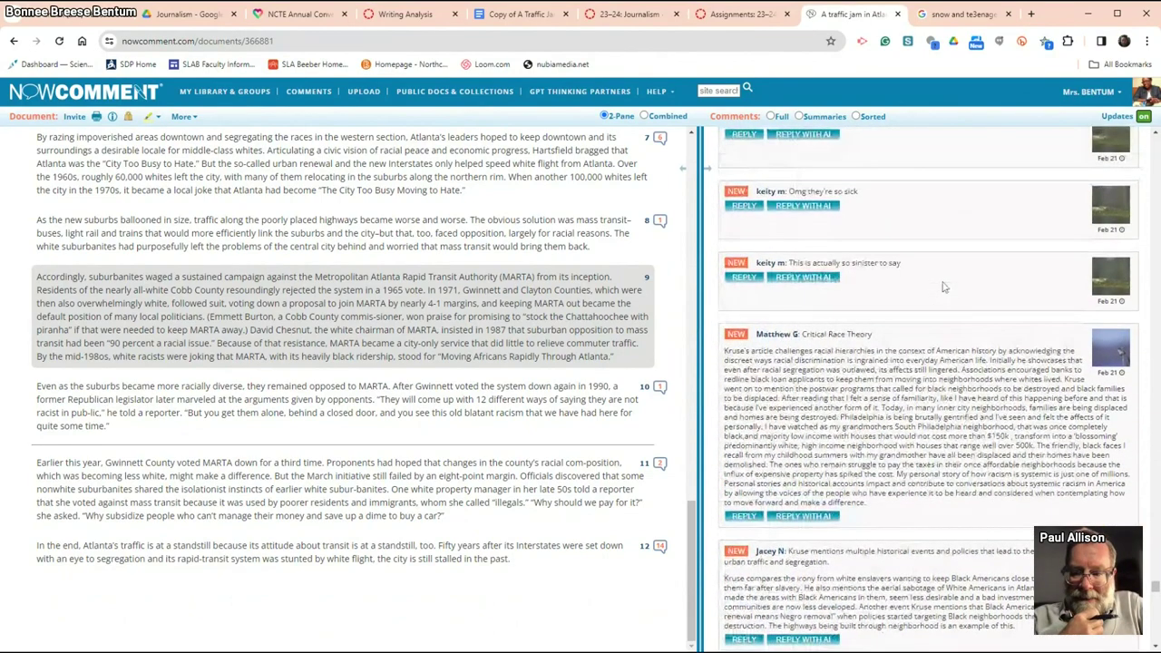
scroll(943, 287, down, 5)
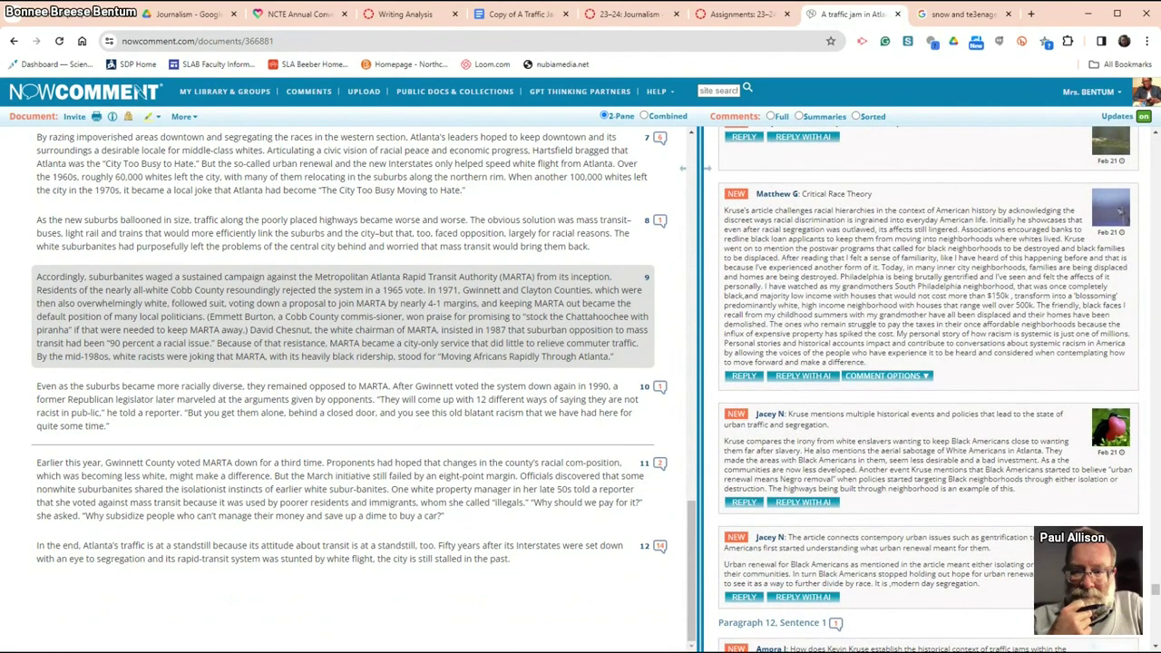
scroll(929, 390, up, 5)
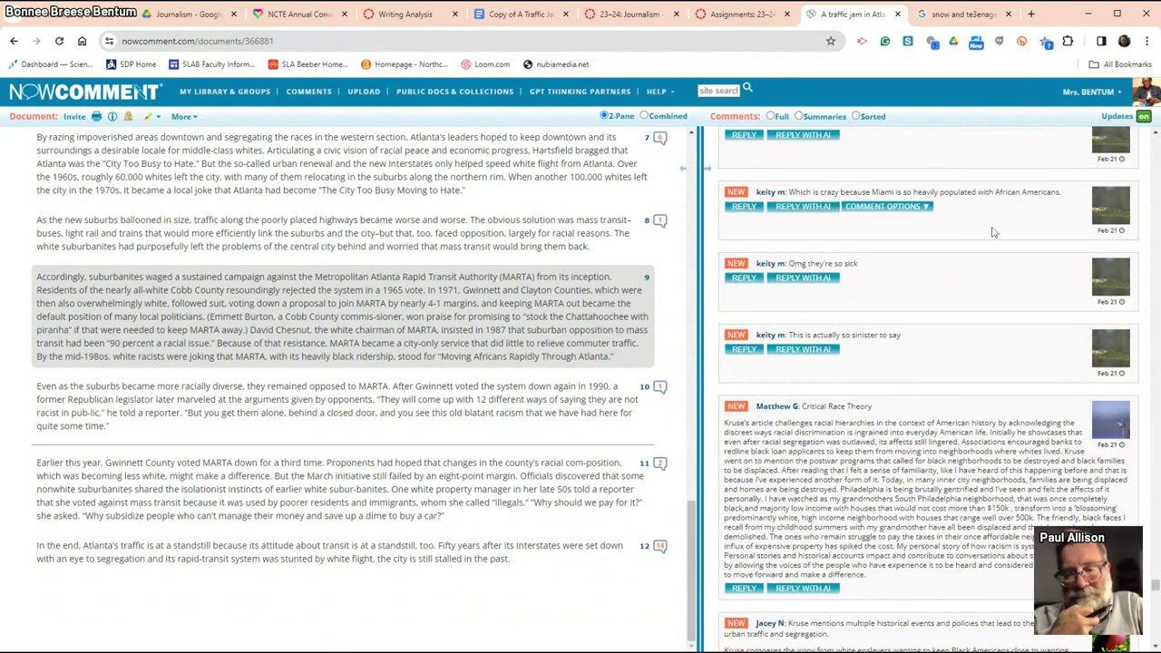
- Review the earlier paragraph 12 comments and go back through the student comments up to paragraph 7
scroll(994, 232, up, 4)
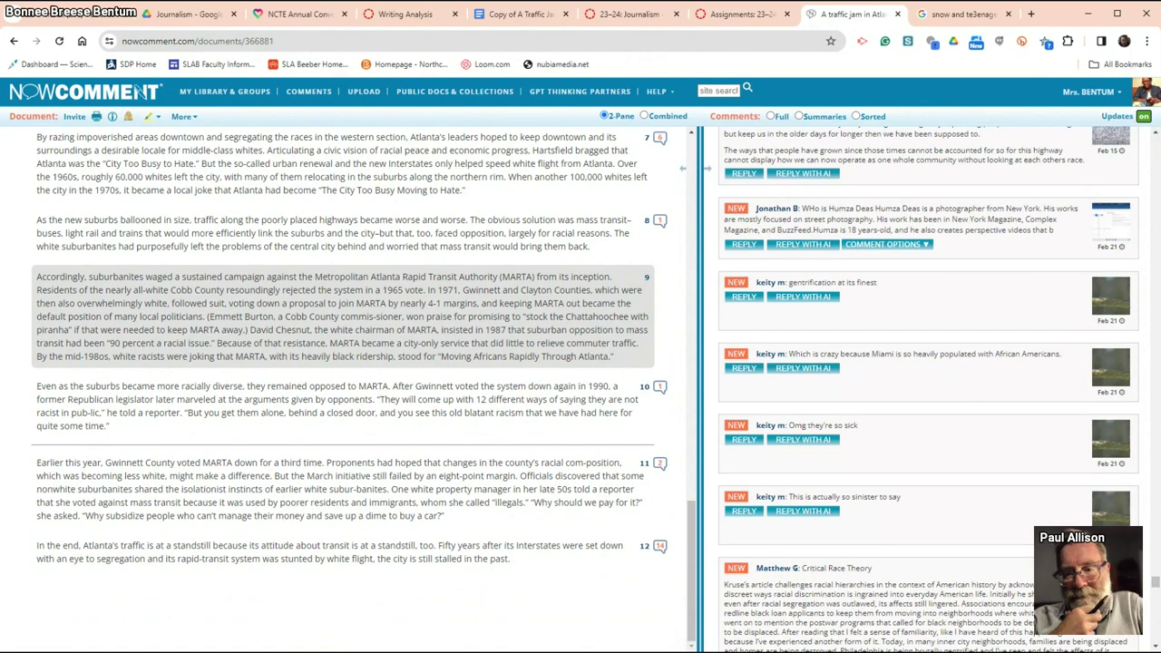
scroll(979, 255, up, 3)
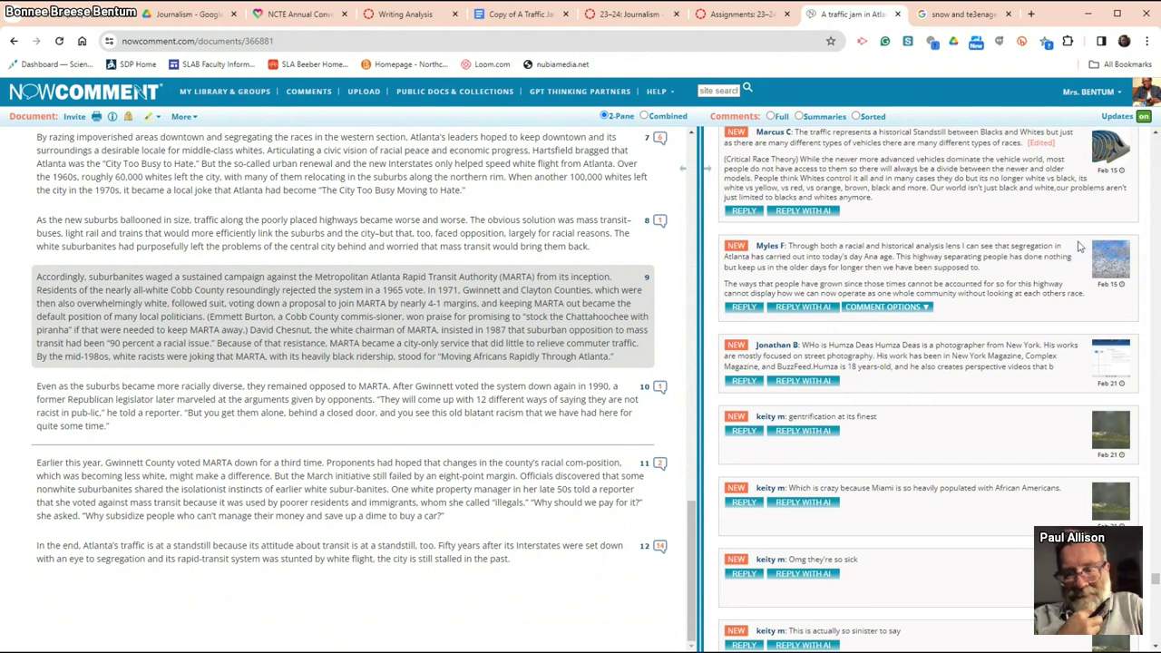
scroll(1014, 242, up, 2)
scroll(1015, 246, up, 8)
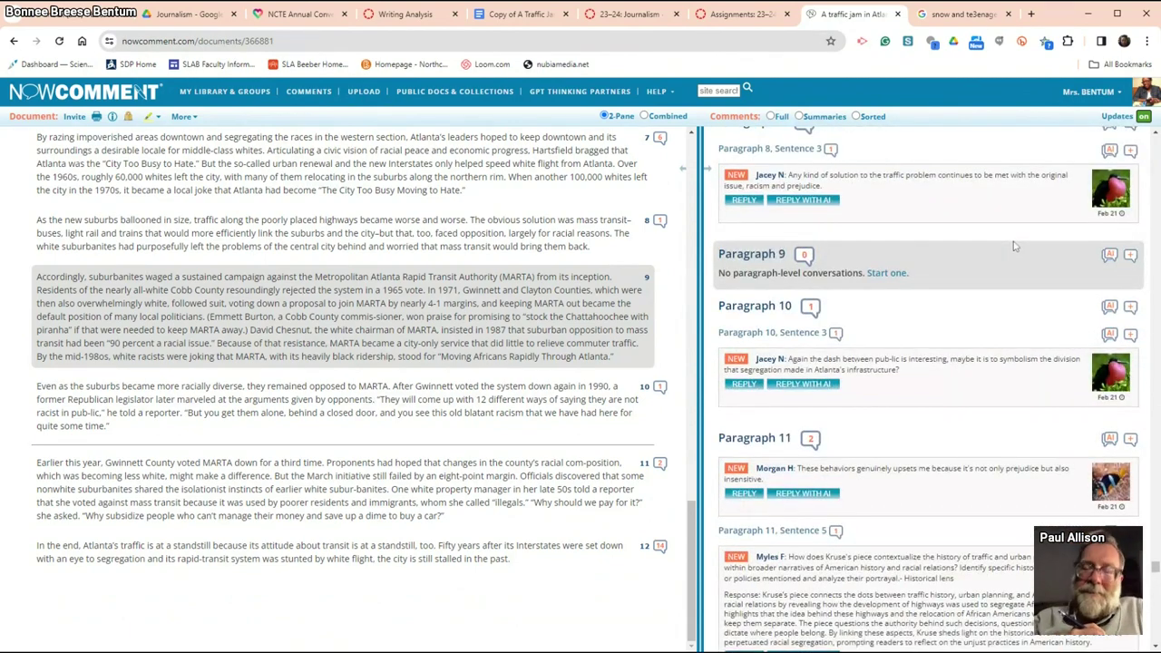
scroll(1015, 246, up, 3)
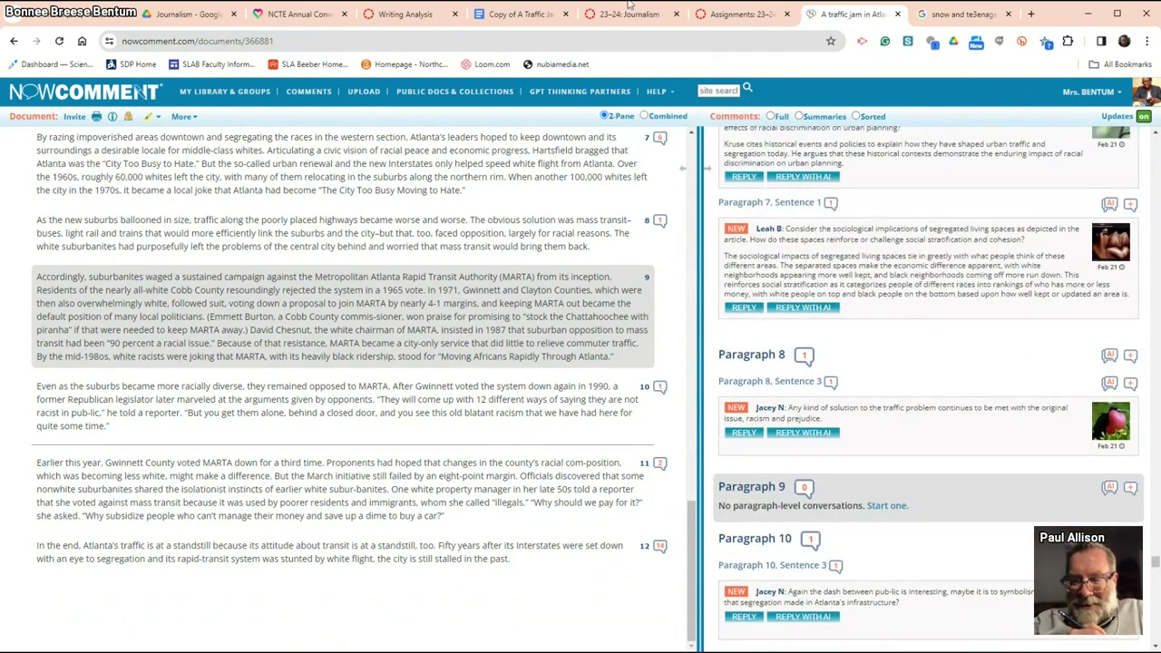
mouse_move(984, 628)
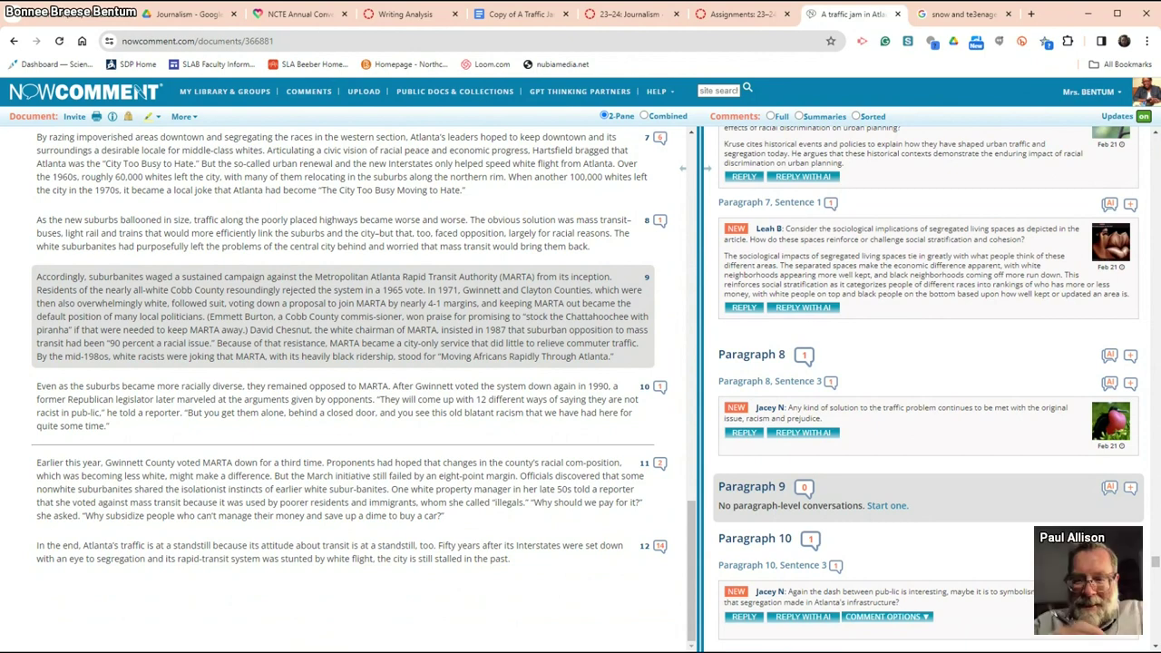
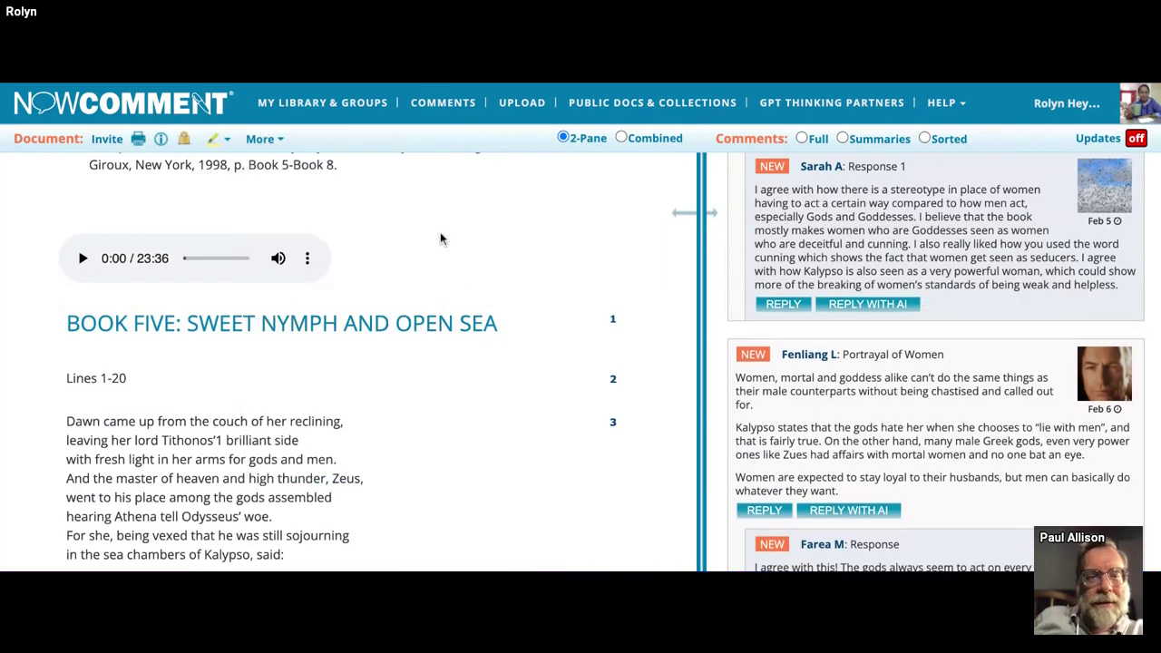
- Look over the opening of the Odyssey document's Book Five, including its audio player and lines 1-20
scroll(381, 465, down, 1)
scroll(381, 462, down, 1)
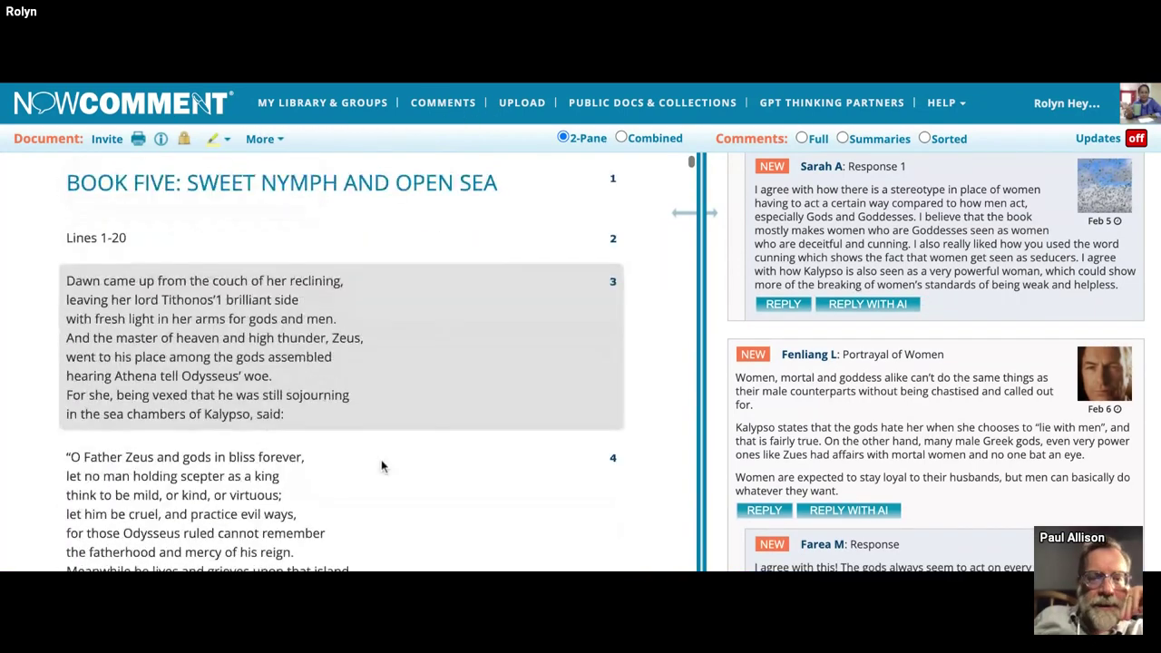
scroll(376, 453, up, 1)
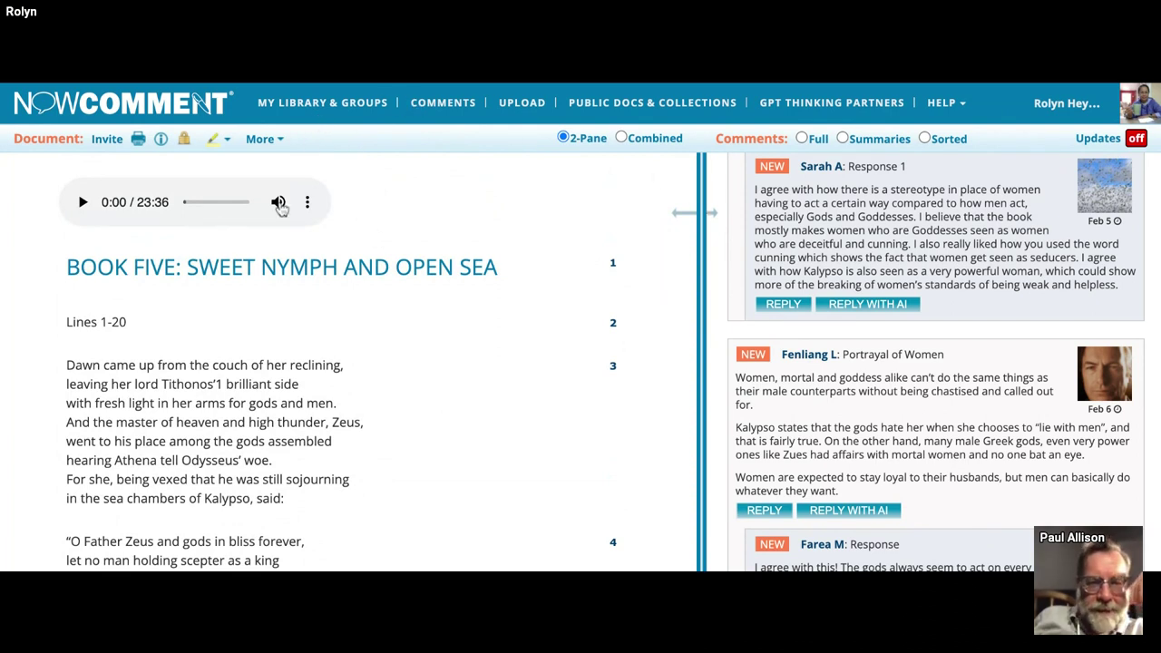
mouse_move(749, 391)
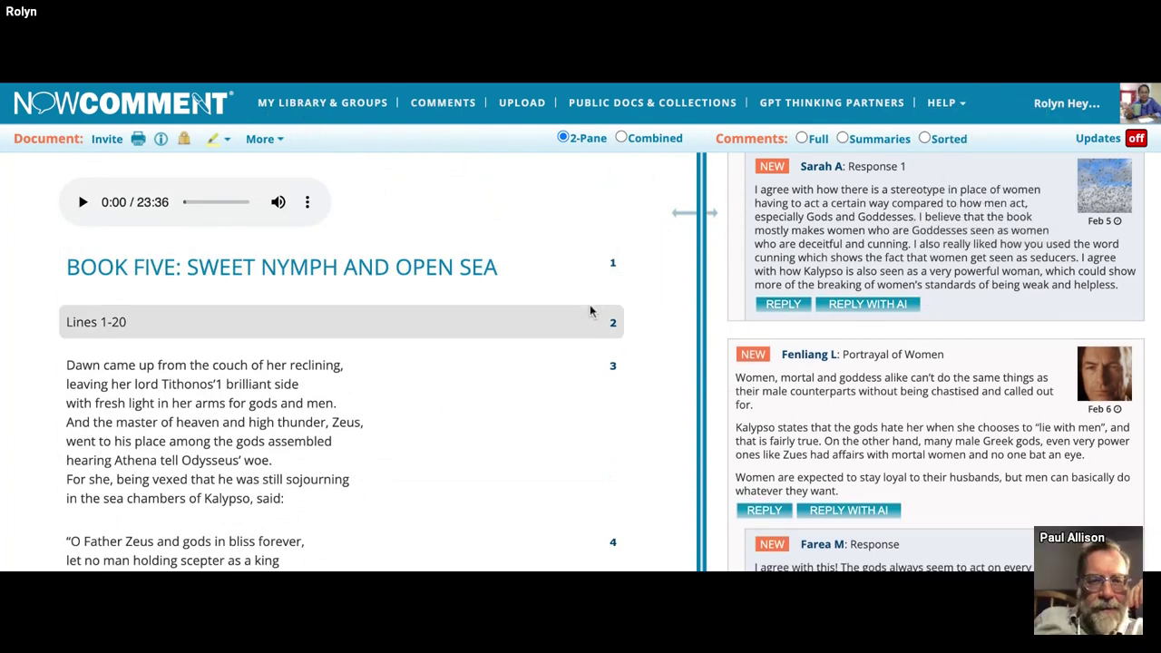
- Open the personal library and look through its shared collections, documents and groups
click(363, 106)
scroll(926, 530, down, 10)
scroll(926, 529, up, 2)
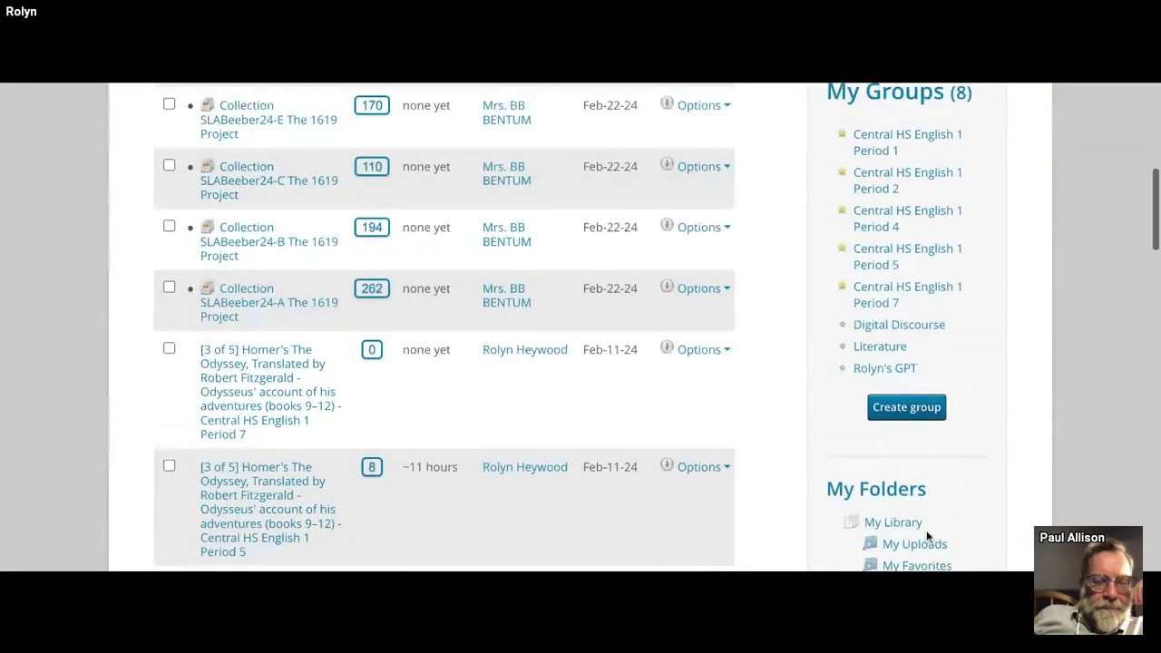
scroll(926, 529, down, 2)
- Look over the general home page and return to the personal library
scroll(926, 530, up, 3)
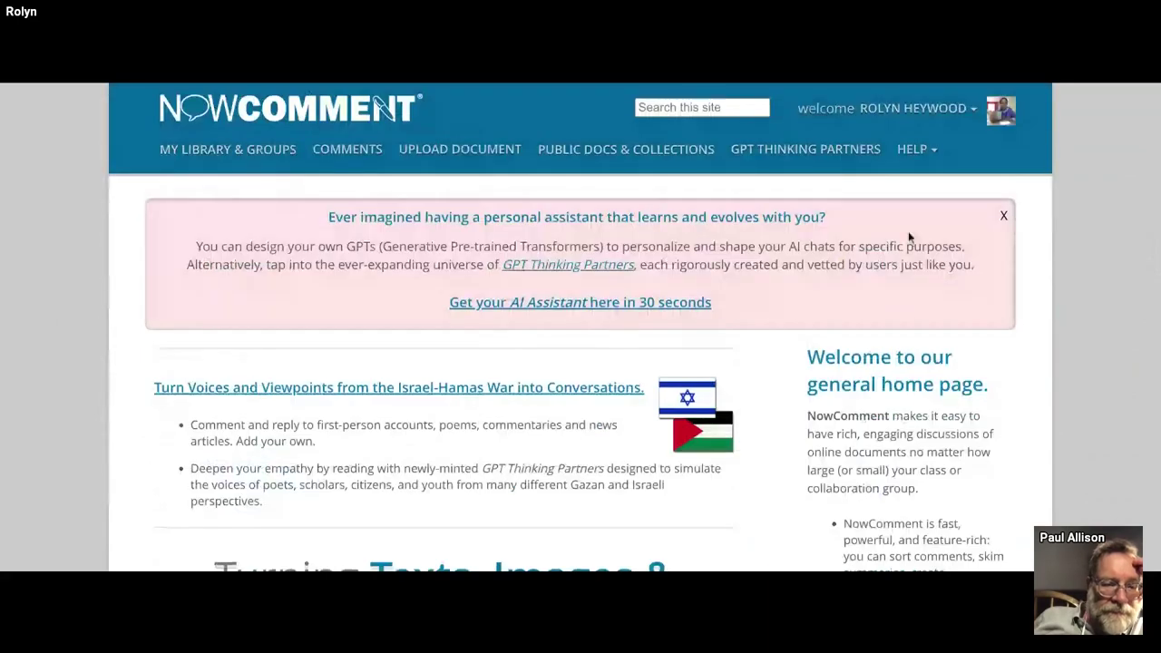
scroll(910, 238, down, 2)
scroll(472, 127, up, 2)
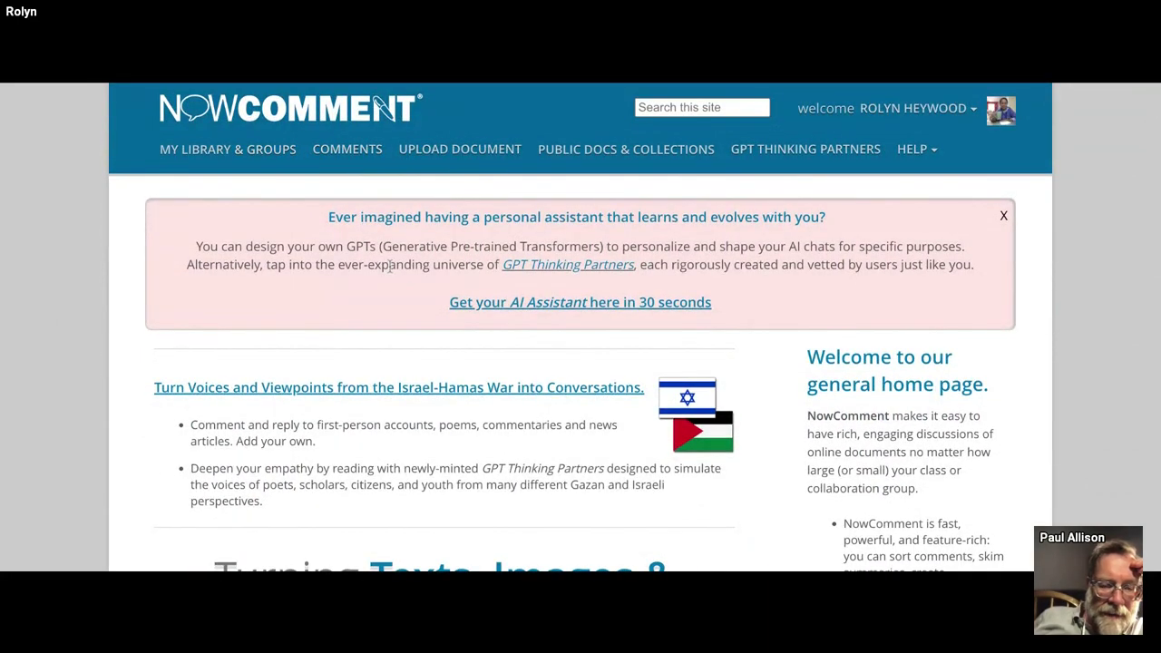
scroll(392, 493, down, 3)
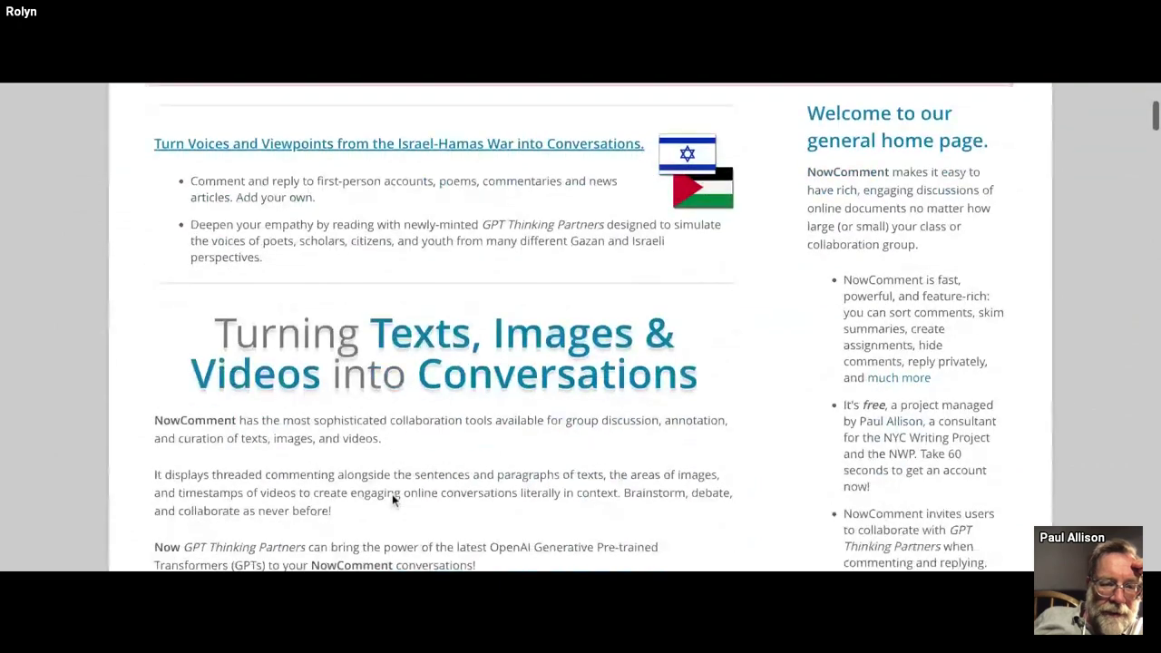
scroll(392, 494, down, 5)
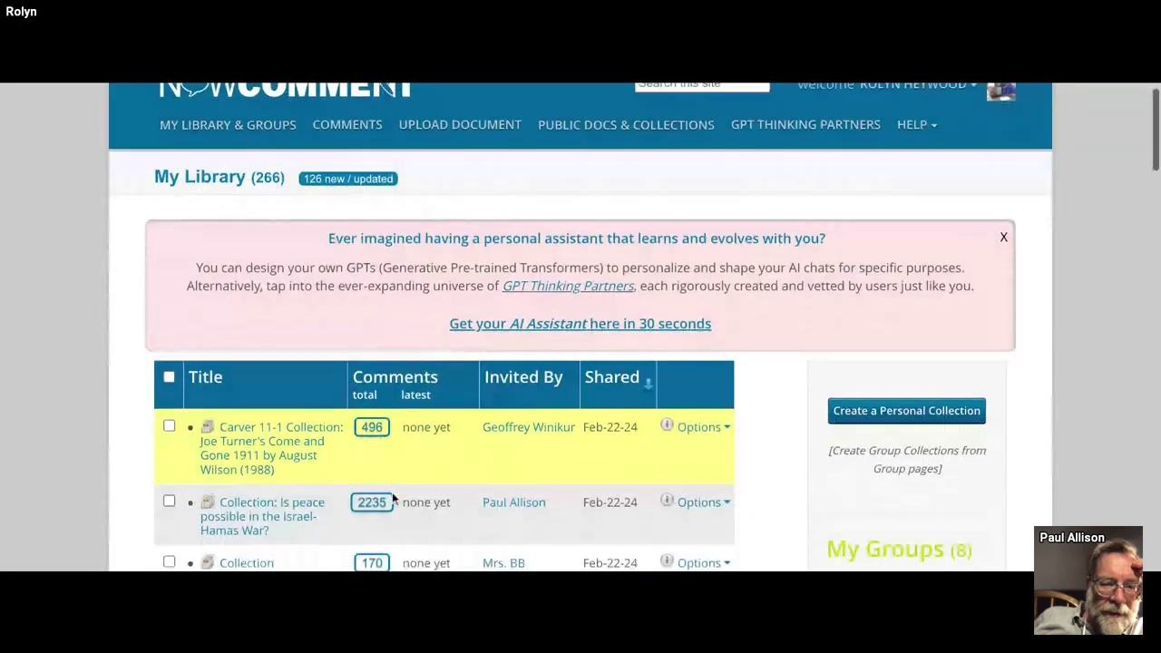
- Open the Central HS English 1 Period 1 group and its "[1 of 5] Homer's The Odyssey" Exposition (books 1–4) document
scroll(959, 454, down, 2)
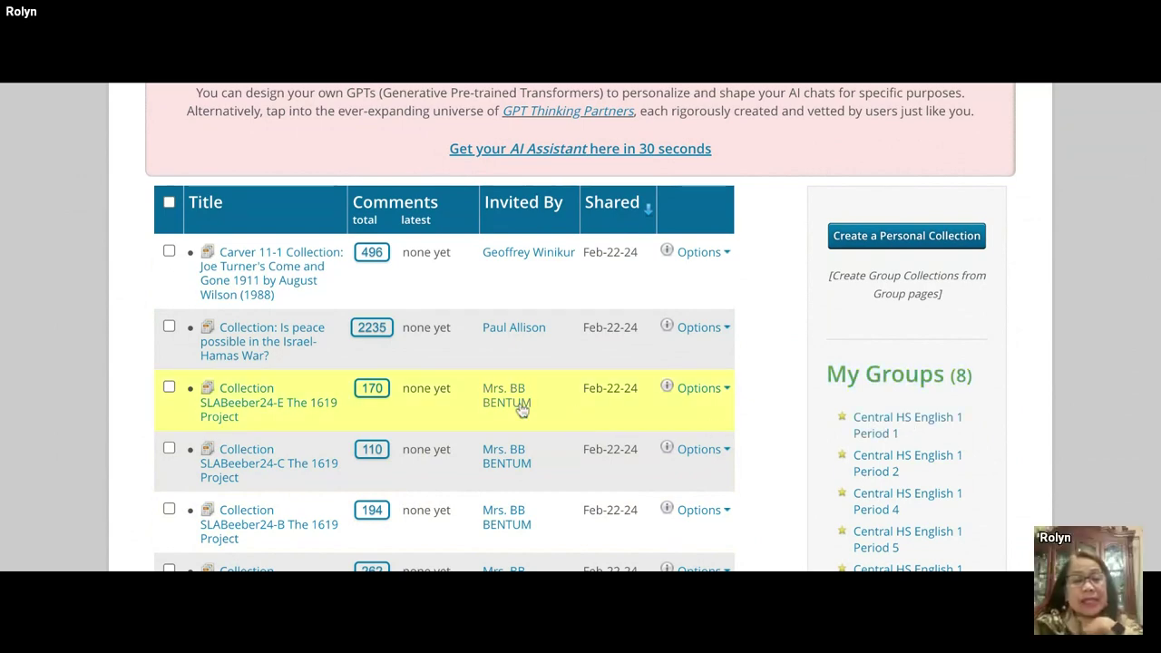
scroll(386, 435, down, 5)
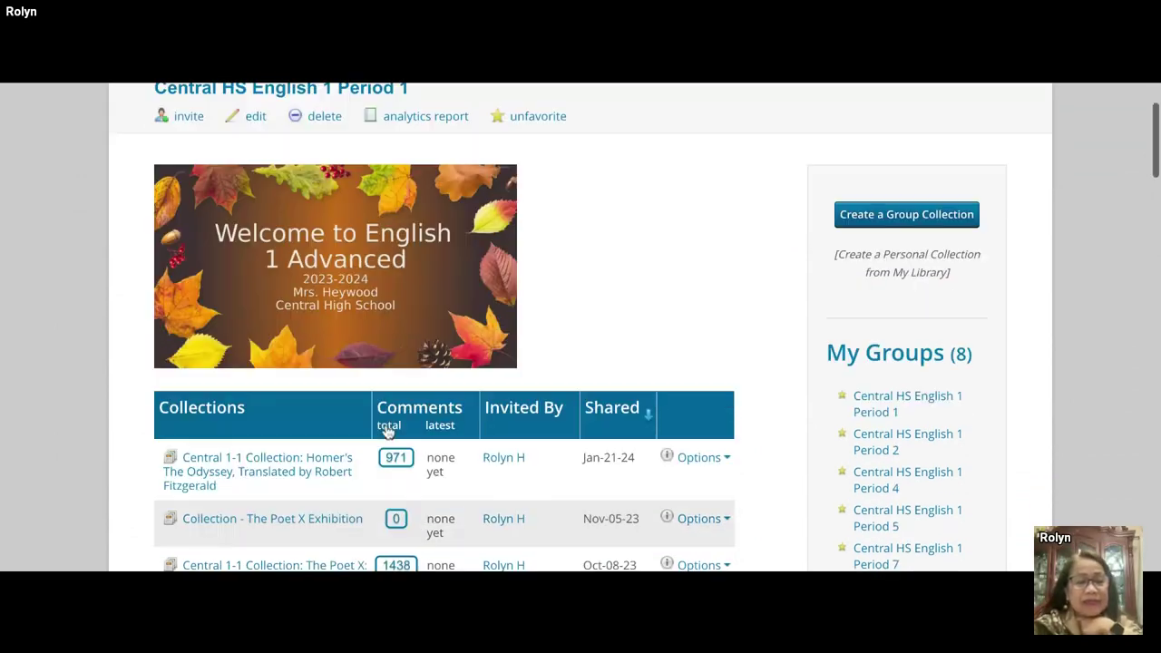
scroll(388, 431, down, 3)
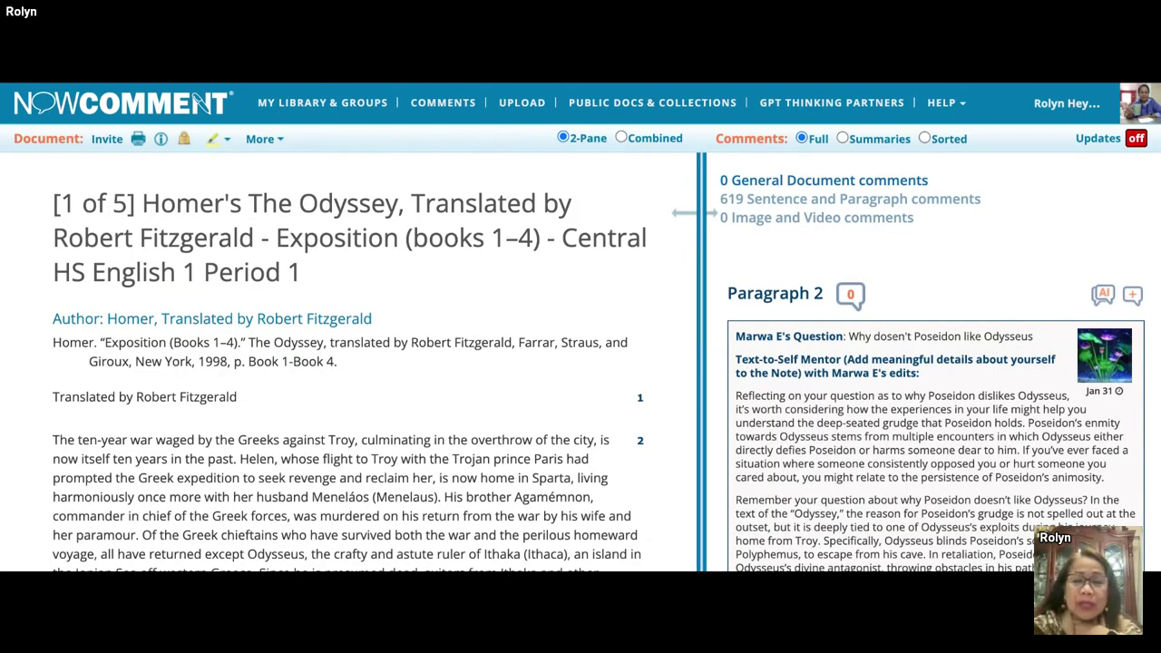
click(263, 139)
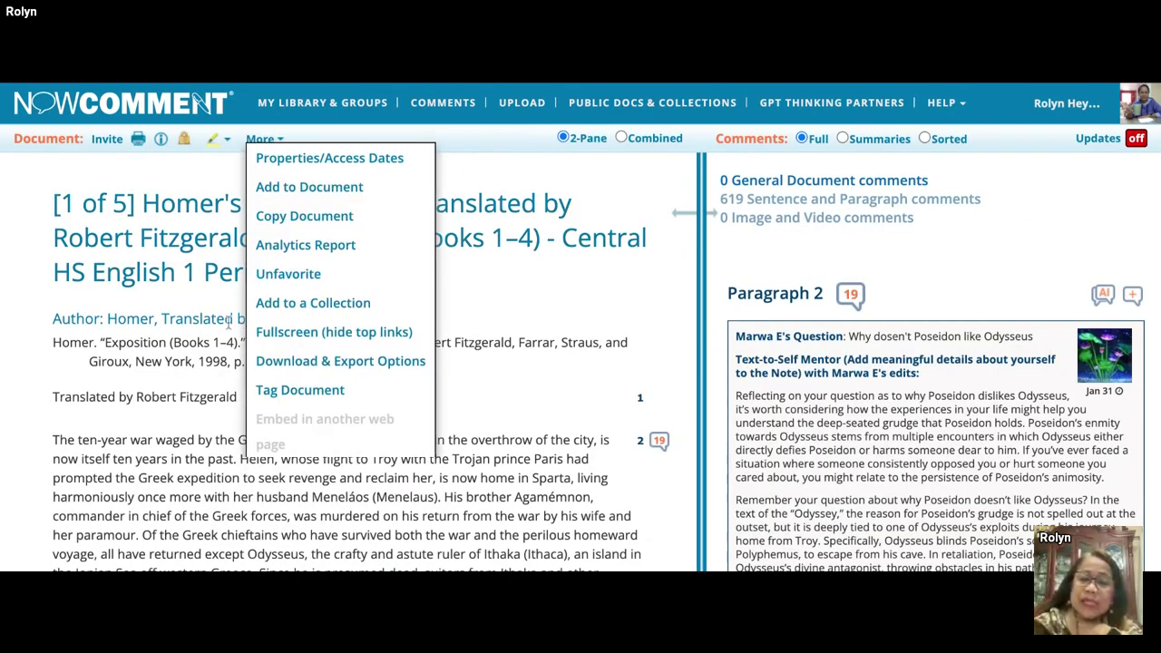
click(229, 320)
click(263, 139)
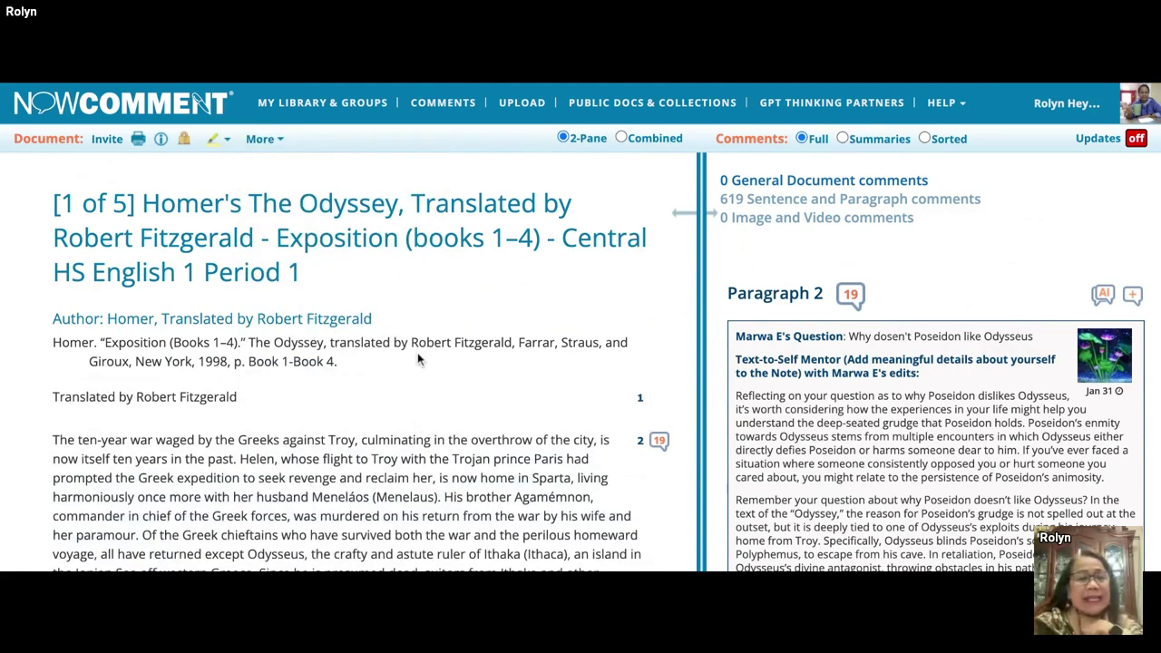
- Read the students' AI-assisted mentor comments on paragraph 2 of the Odyssey exposition
scroll(964, 404, down, 3)
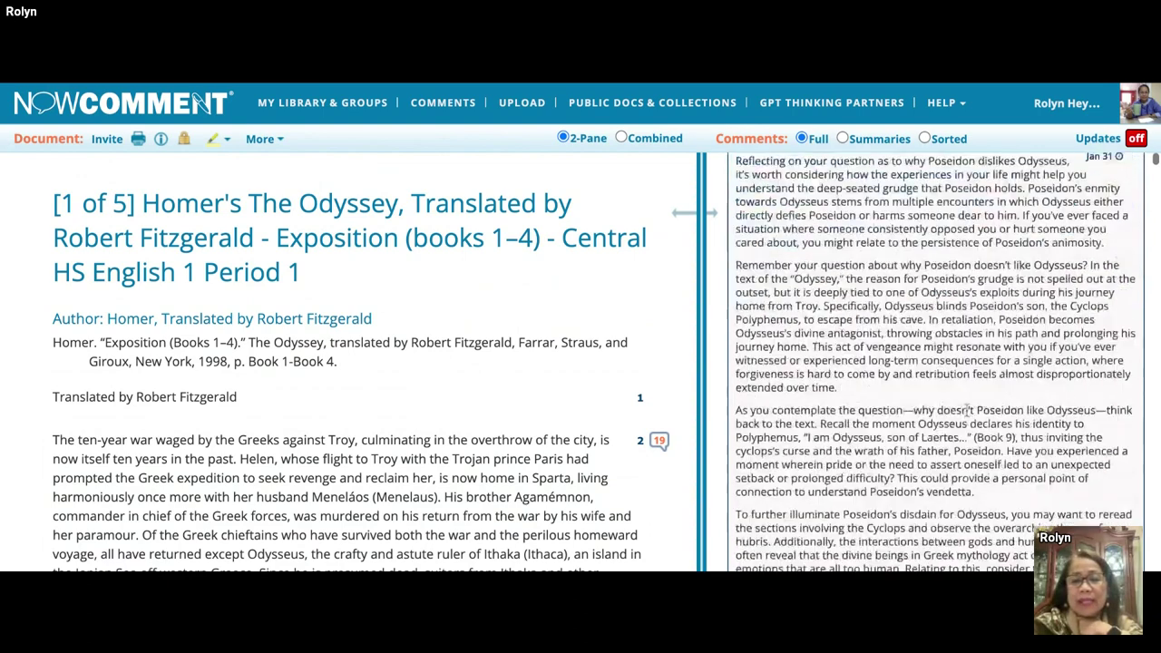
scroll(969, 410, down, 5)
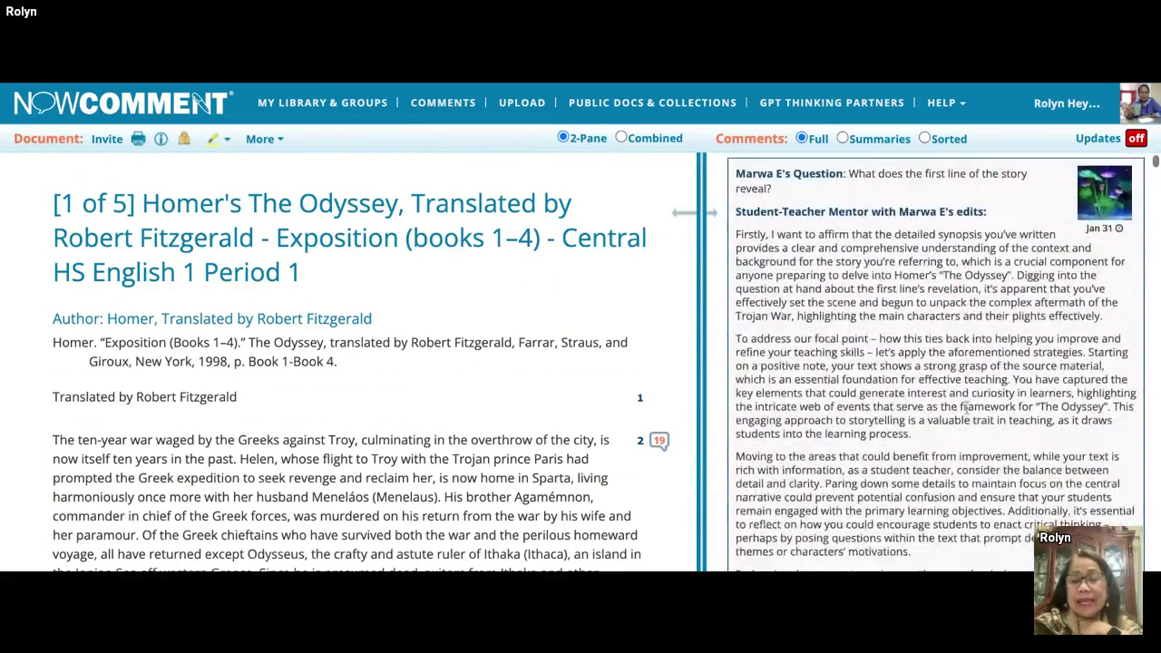
scroll(965, 408, down, 2)
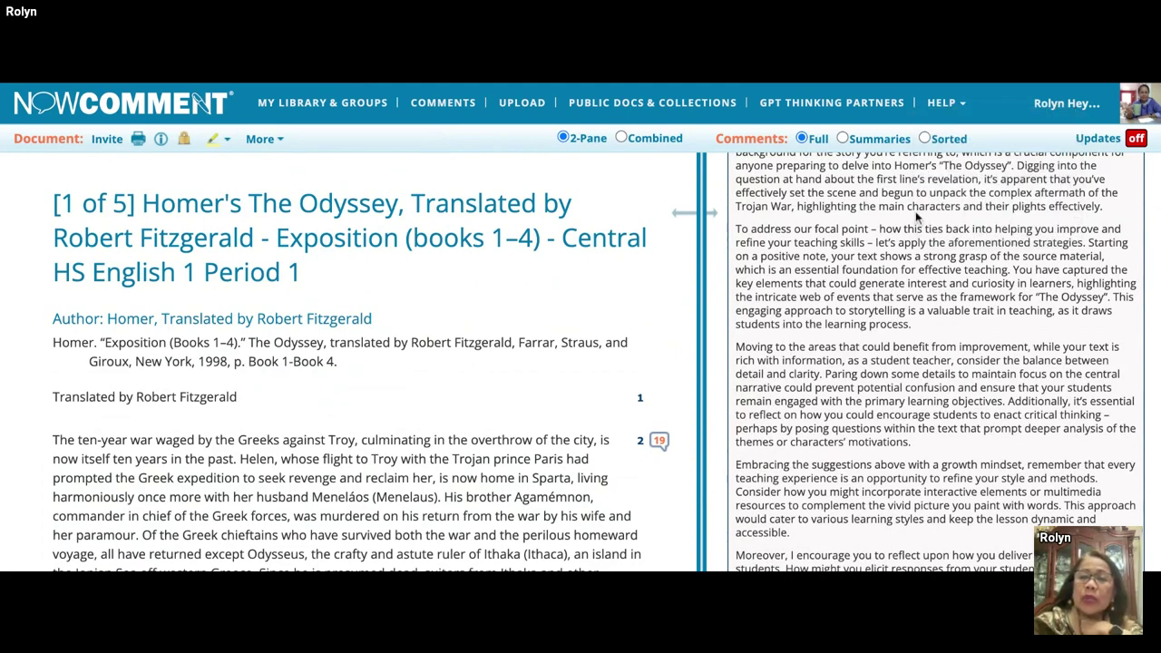
- Switch the comments to the sorted view and look through the students' questions, thoughts and replies
click(926, 138)
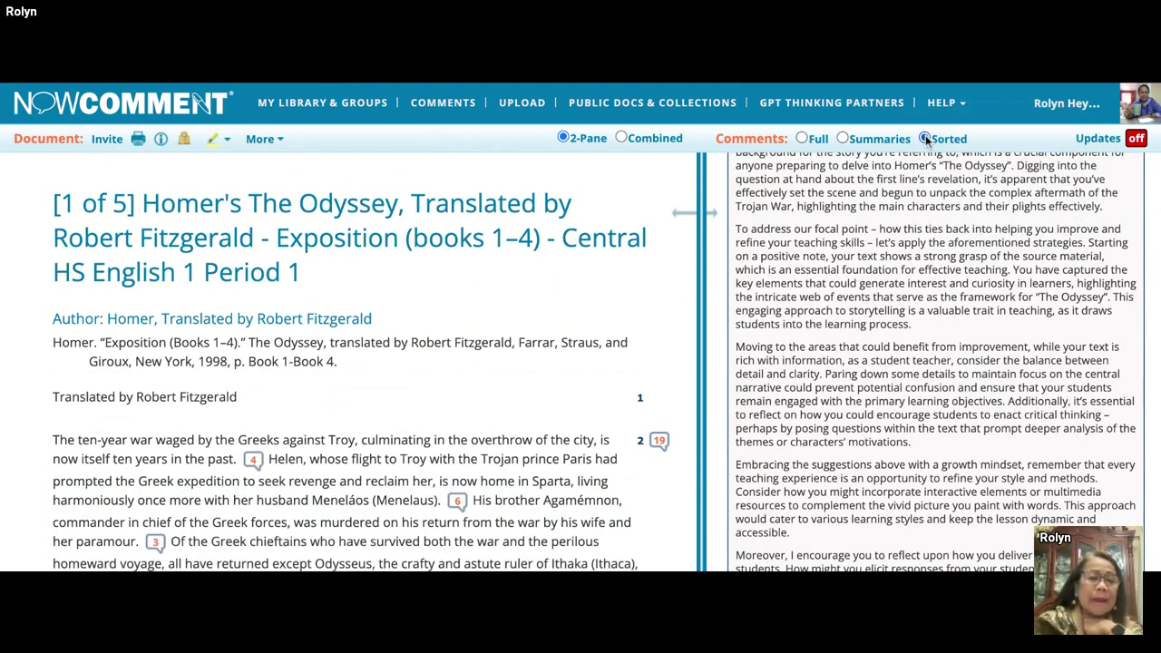
scroll(865, 367, down, 3)
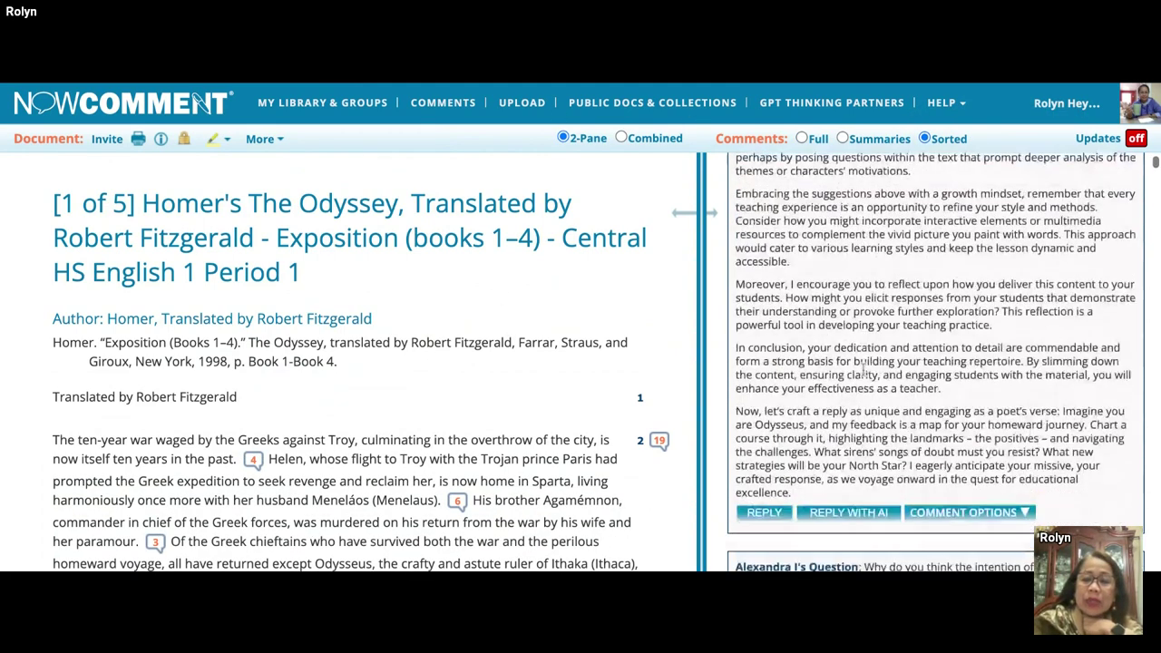
scroll(863, 370, down, 15)
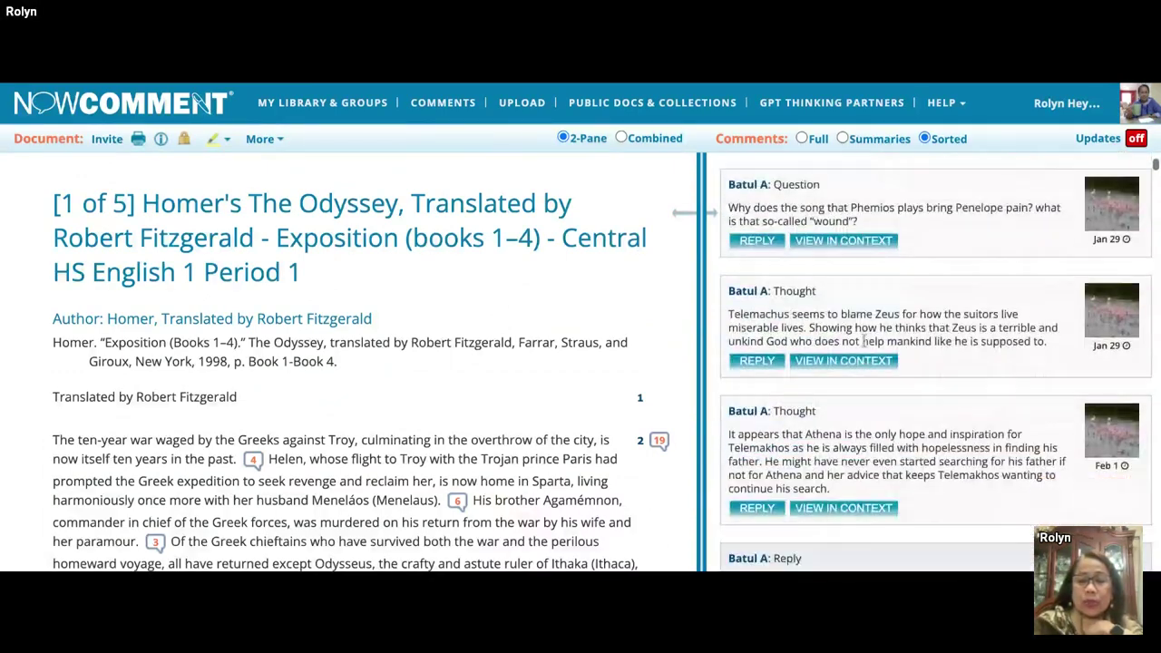
scroll(863, 342, down, 1)
mouse_move(855, 309)
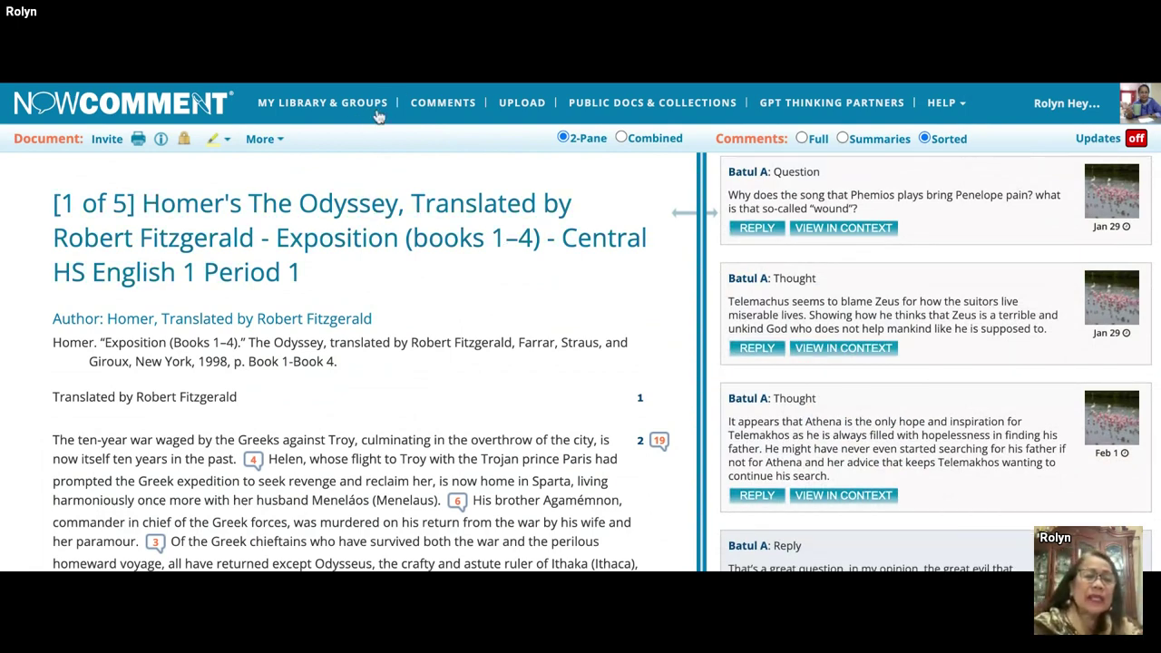
- Open the Analytics Report page from the Odyssey Exposition document
click(274, 139)
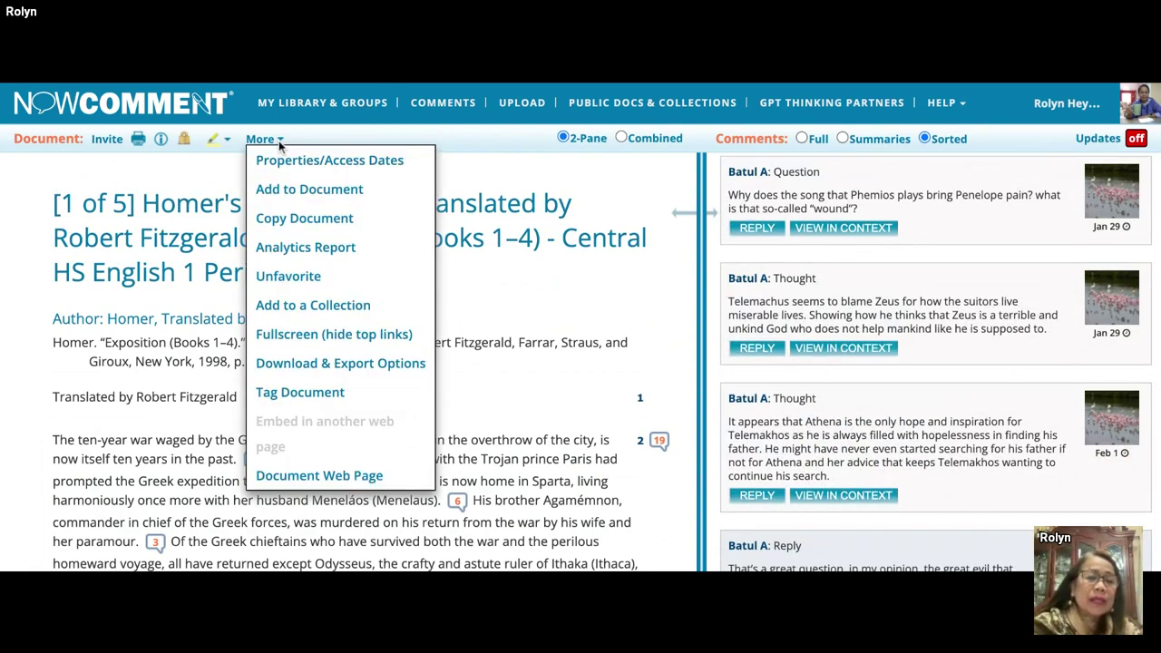
click(298, 258)
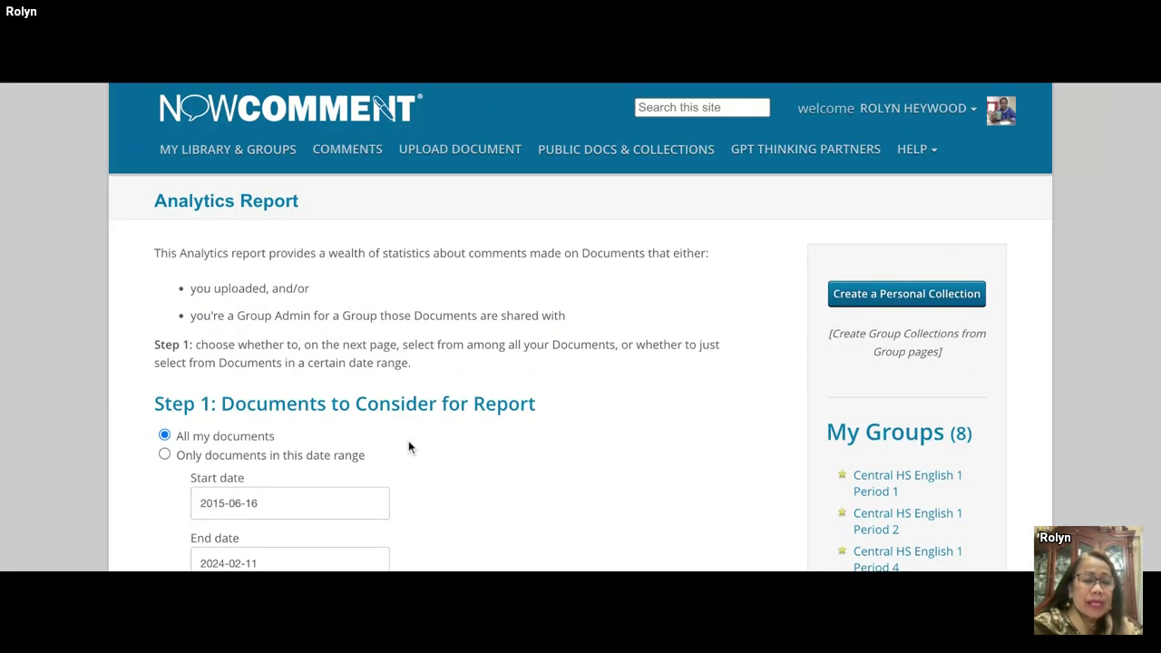
- Try to restrict the report to documents in a date range starting 2024-06-16
click(230, 497)
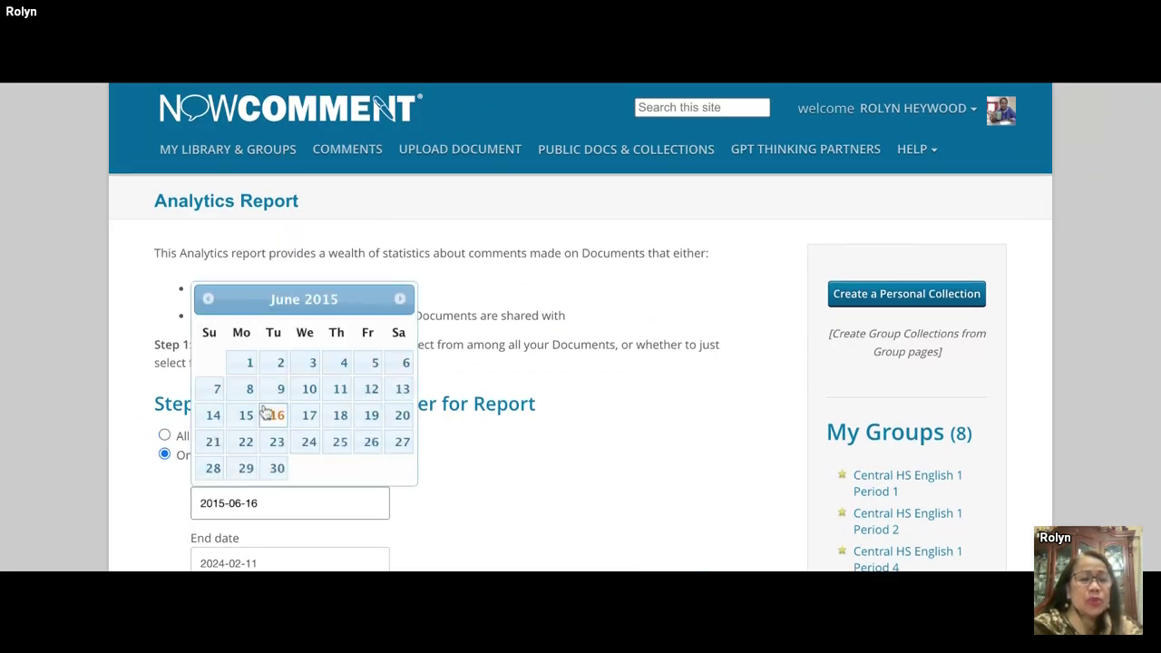
click(224, 505)
key(BackSpace)
key(BackSpace)
text(24)
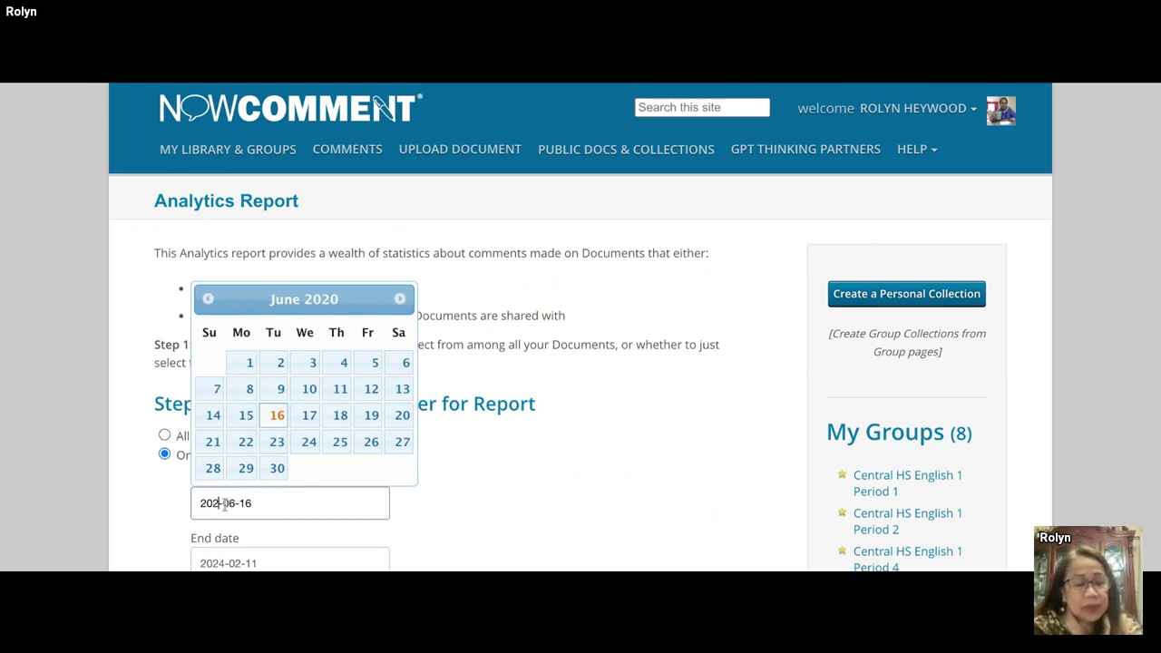
scroll(254, 555, down, 1)
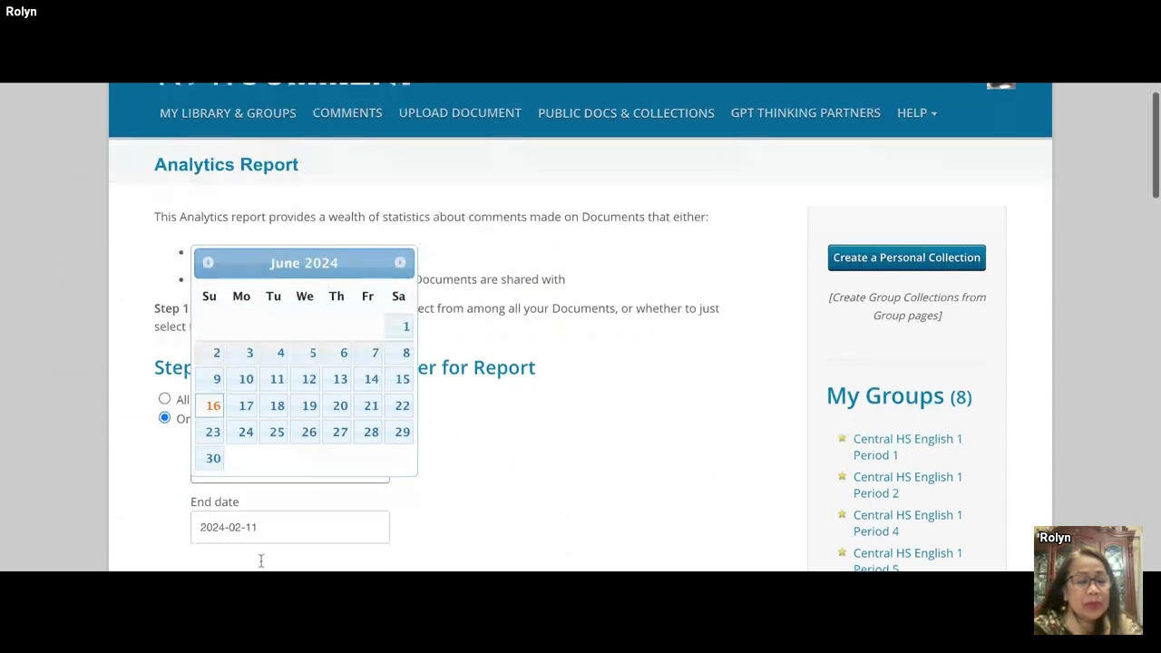
- Try continuing with the end date set to 2024-02-1, and return to Step 1 of the report
drag(246, 526, 260, 526)
text(1)
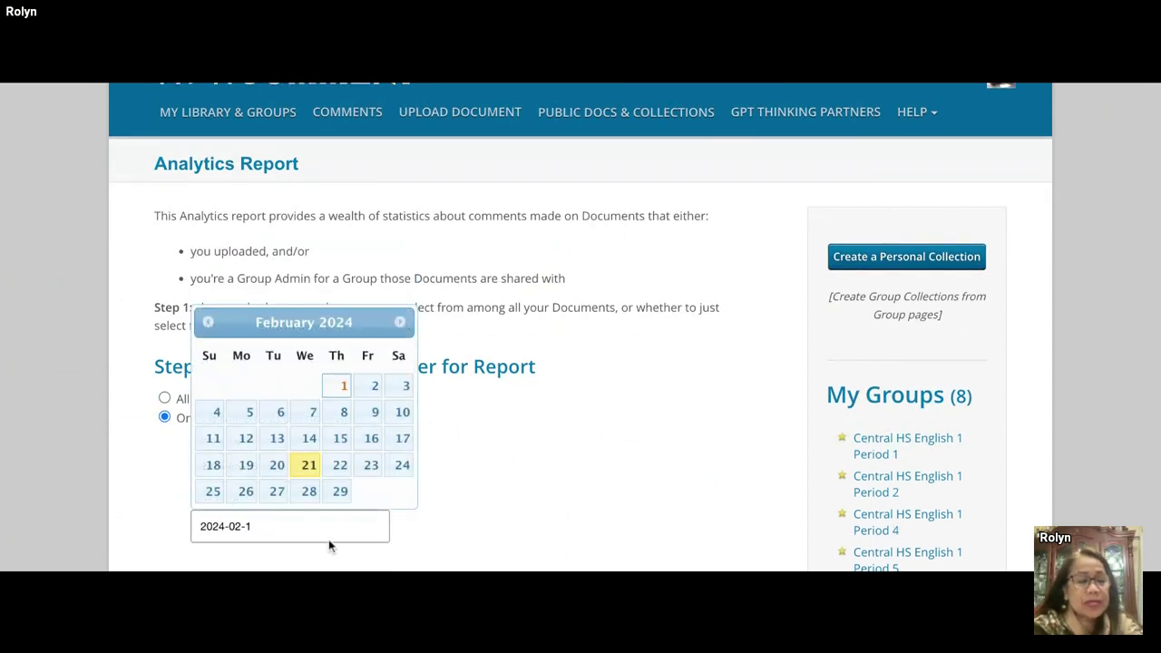
scroll(330, 545, down, 3)
scroll(281, 294, up, 3)
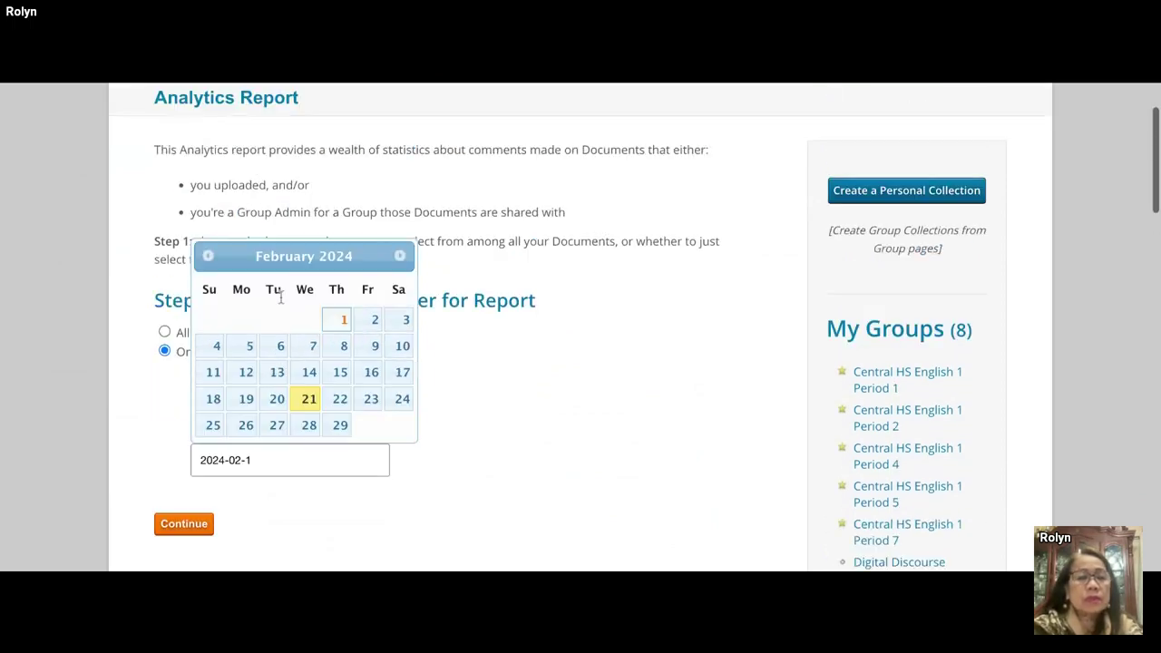
scroll(280, 297, down, 1)
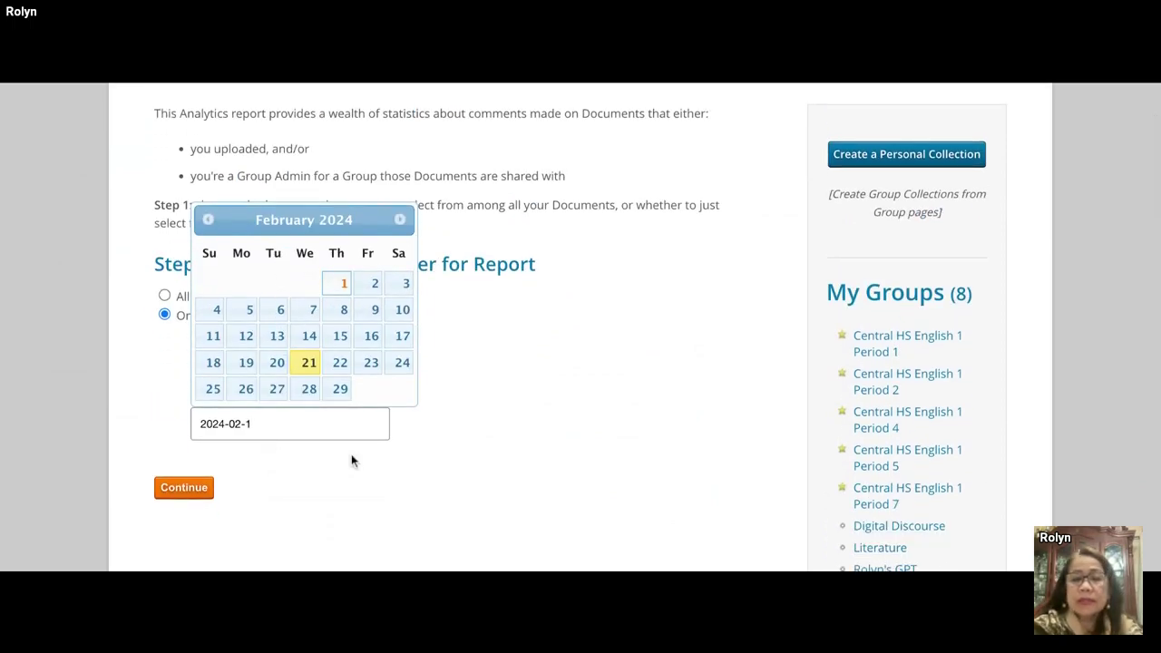
scroll(277, 515, up, 2)
scroll(277, 515, down, 3)
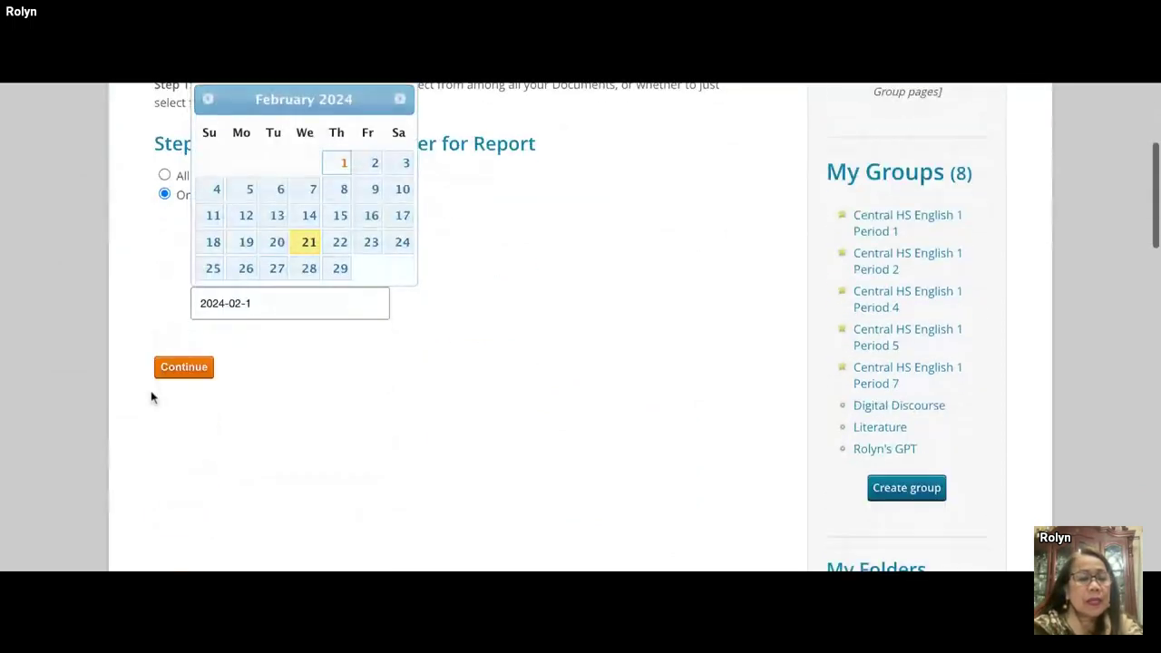
click(183, 368)
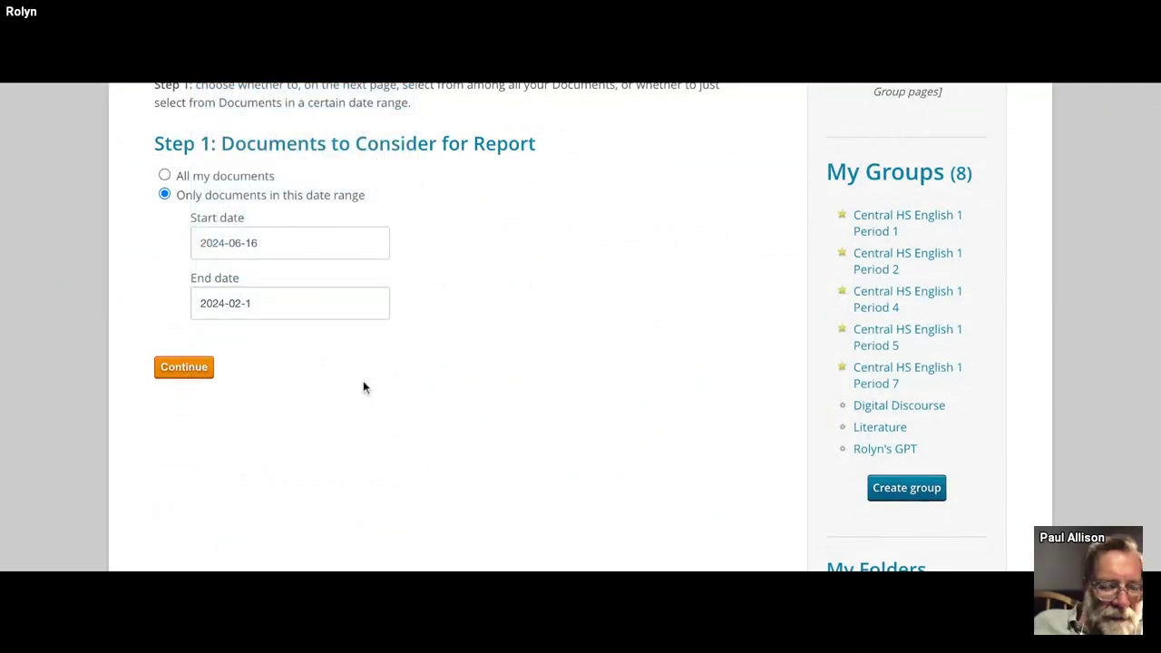
scroll(437, 435, down, 1)
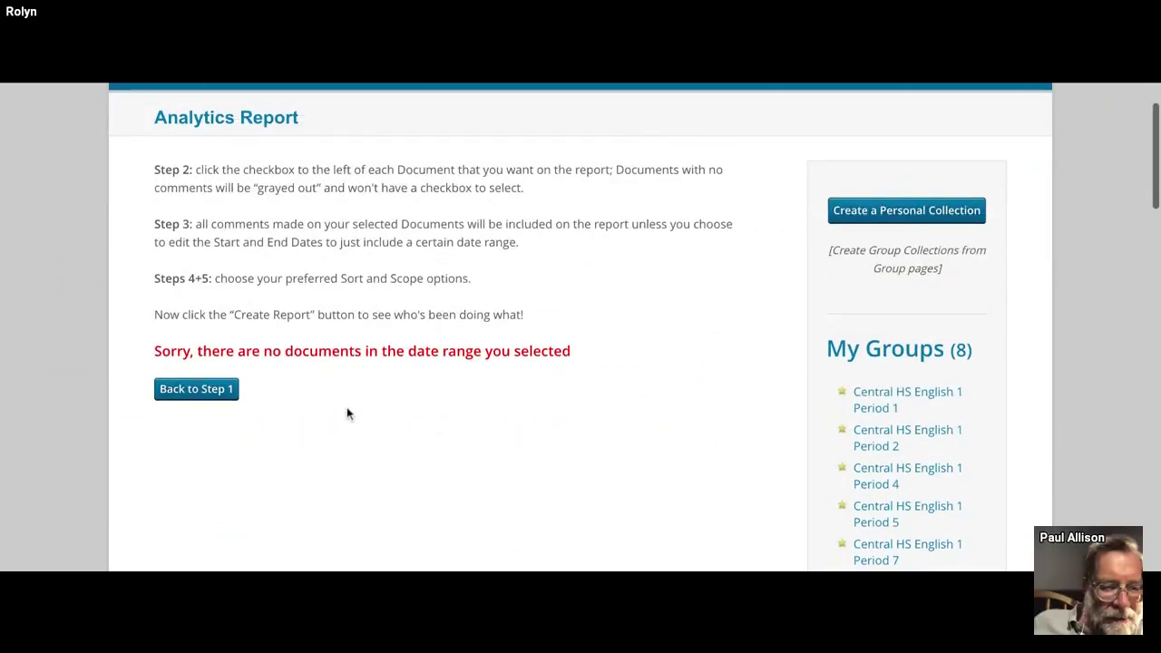
click(197, 392)
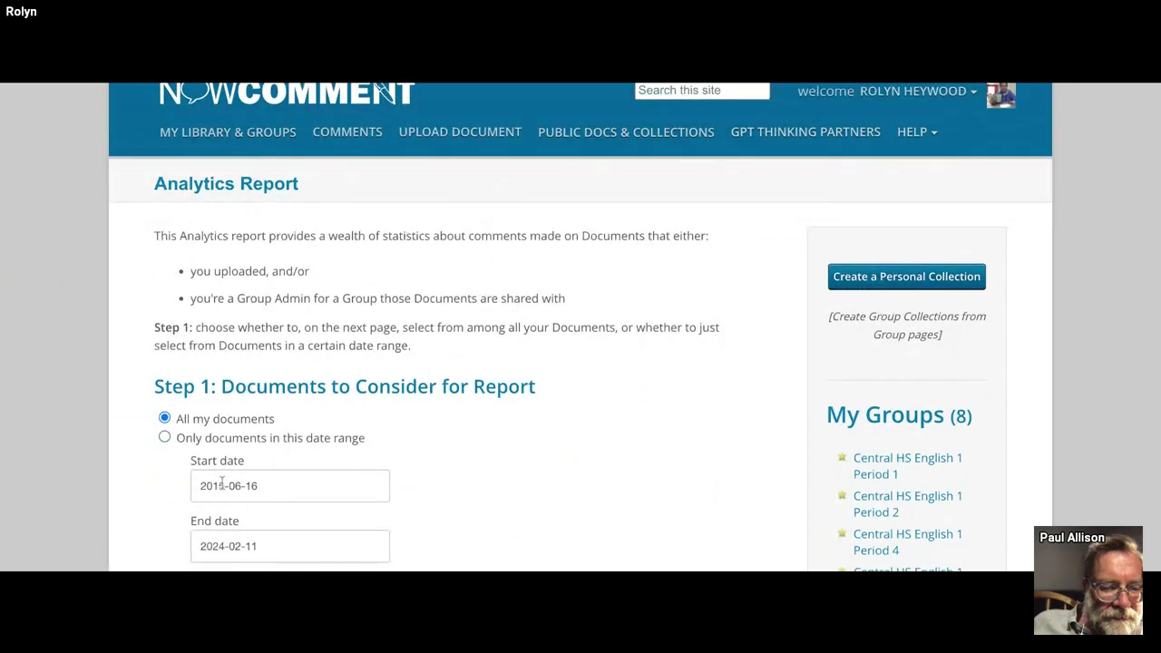
- Restrict the report to documents in a date range and change the start date's year to 2024
click(232, 497)
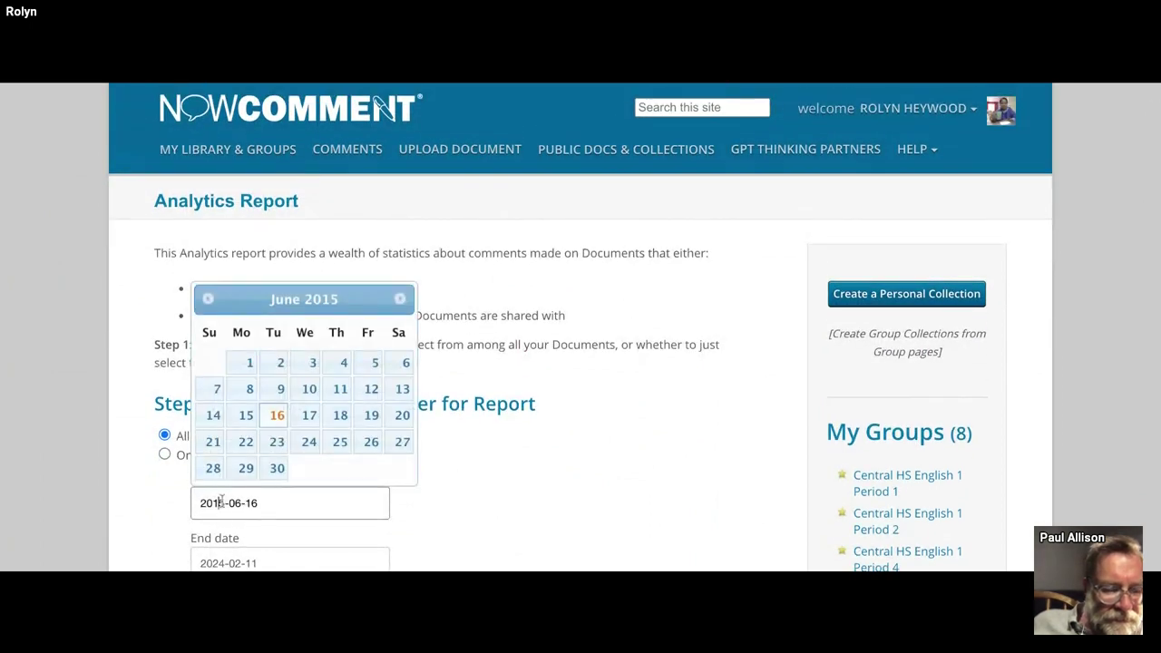
click(220, 503)
key(BackSpace)
key(BackSpace)
text(20)
key(BackSpace)
text(1)
key(BackSpace)
text(4)
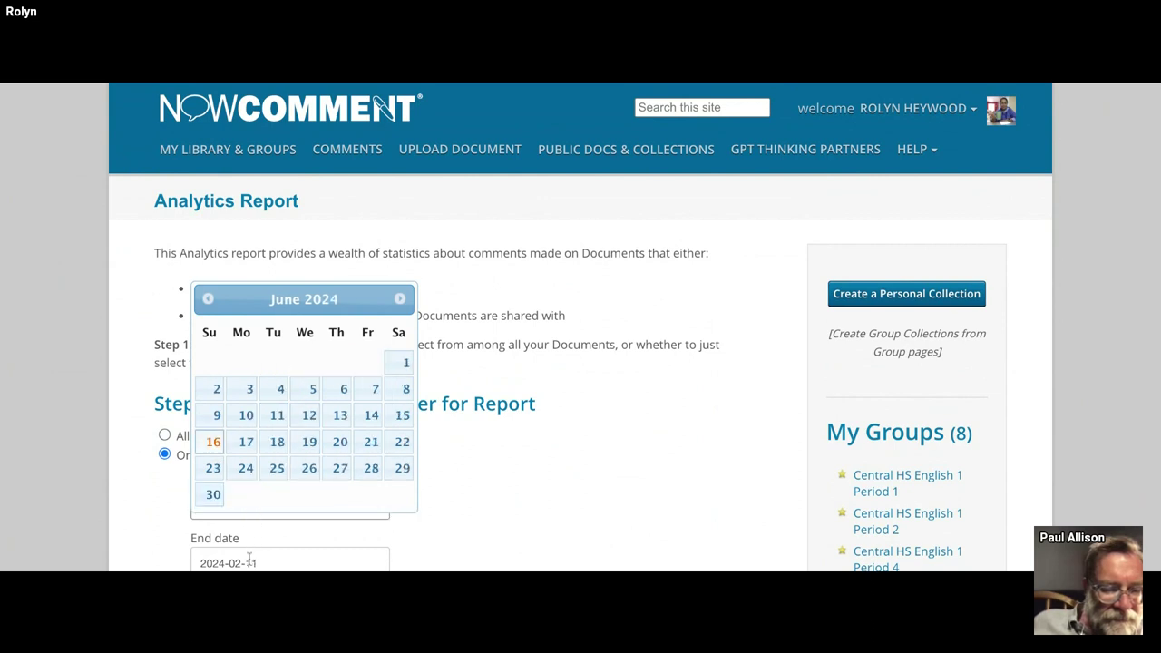
- Set the end date of the document range to 2024-02-21
scroll(246, 555, down, 1)
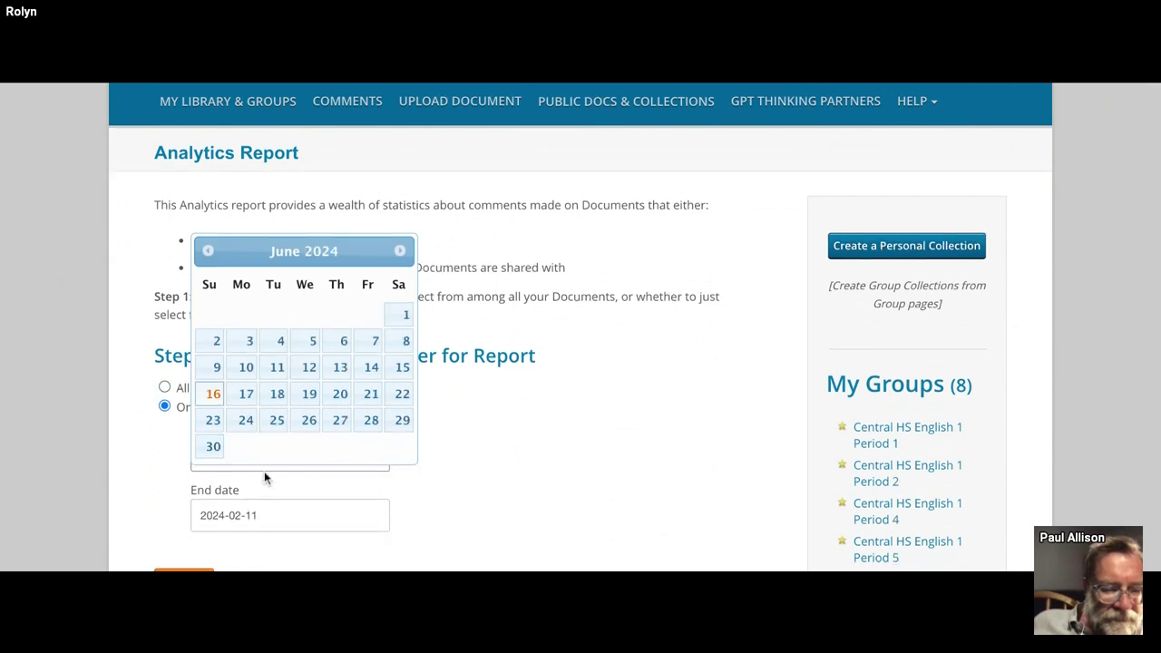
click(260, 516)
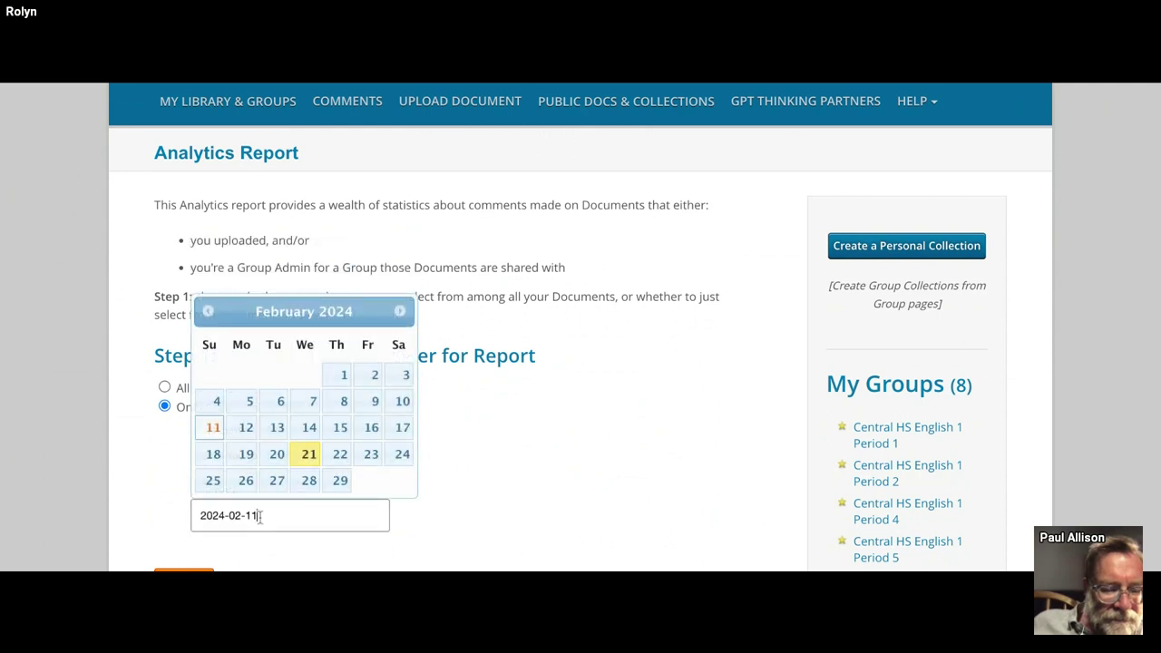
double_click(261, 515)
click(308, 454)
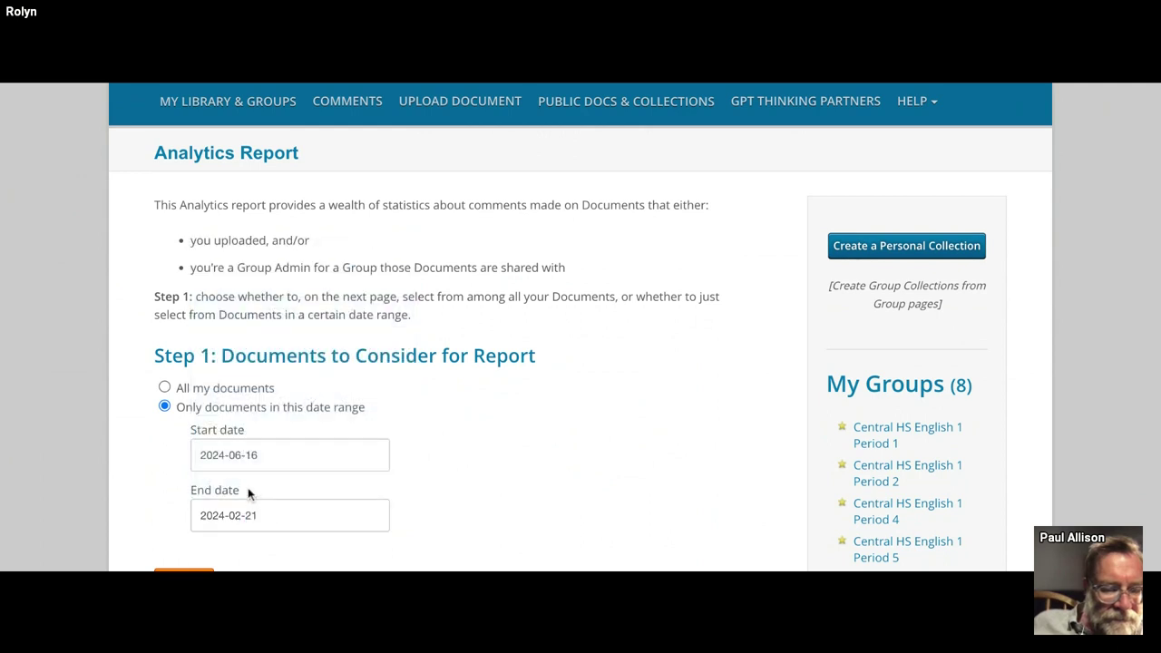
- Set the start date to 2024-02-1 and continue to the document picklist
click(250, 450)
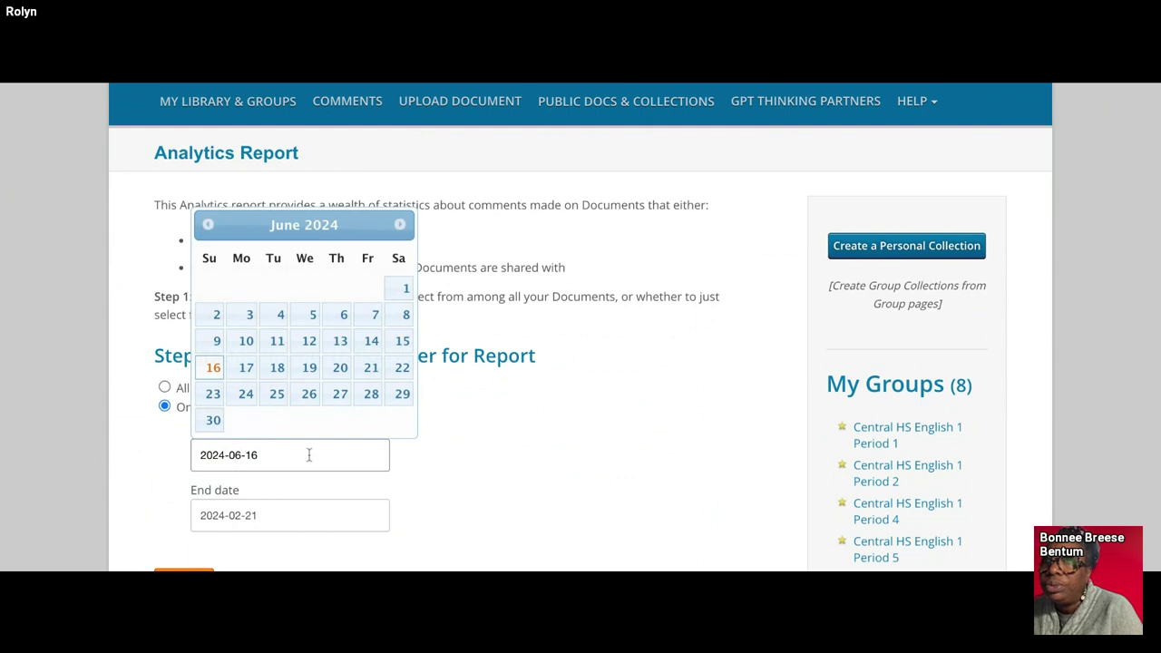
key(BackSpace)
text(2)
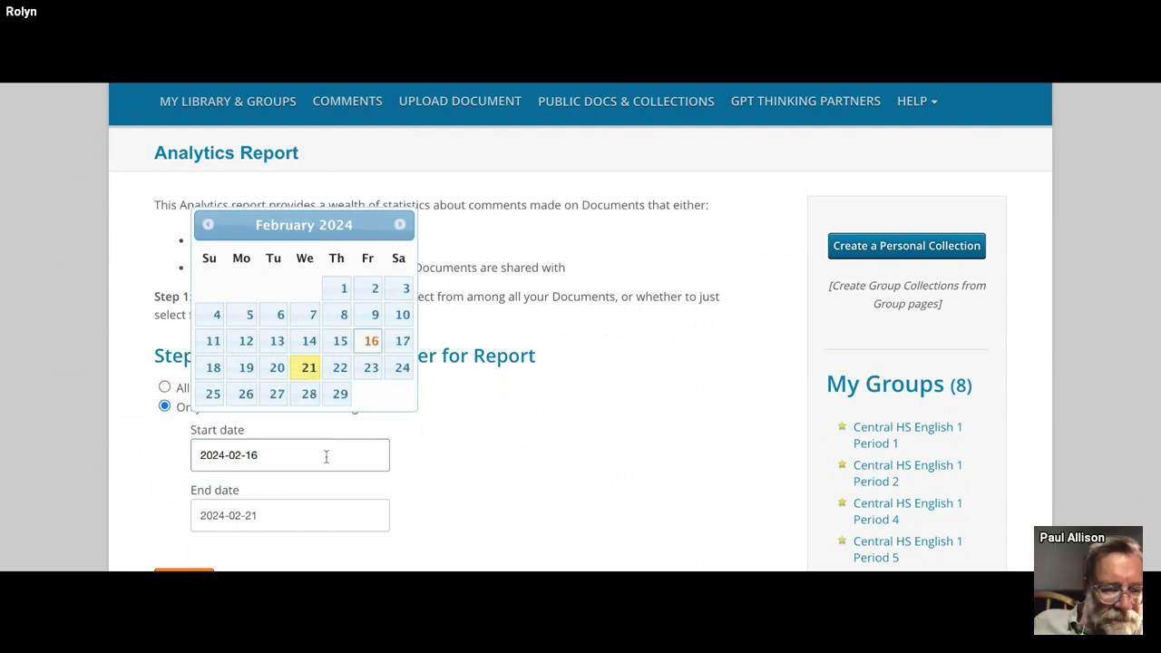
key(BackSpace)
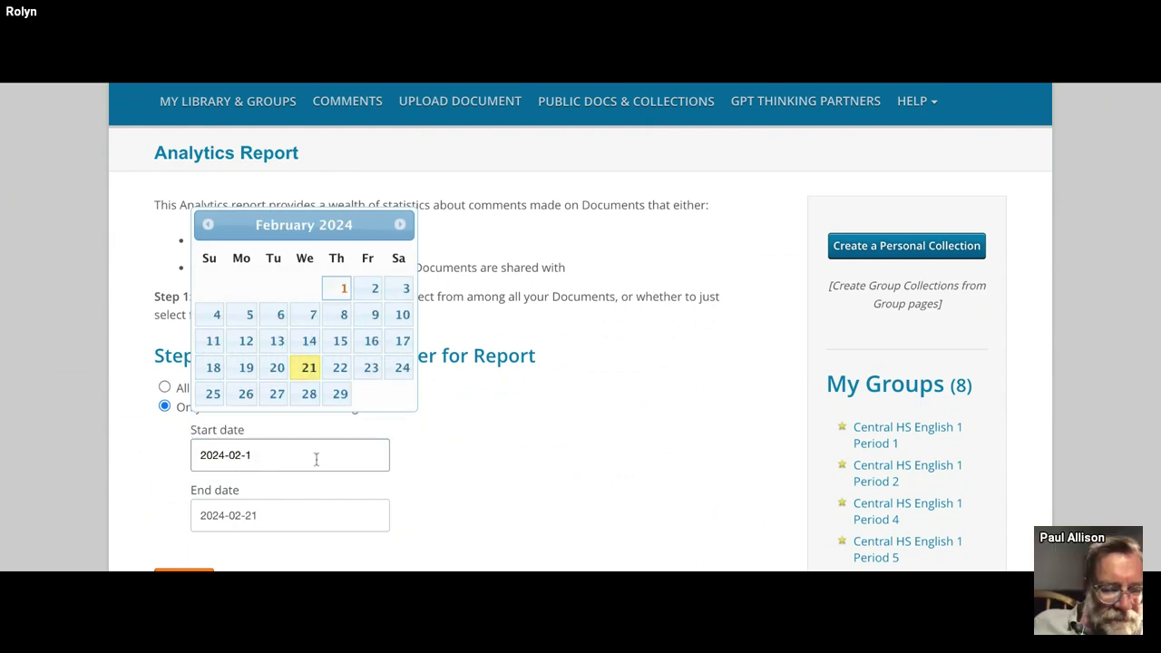
scroll(316, 460, down, 4)
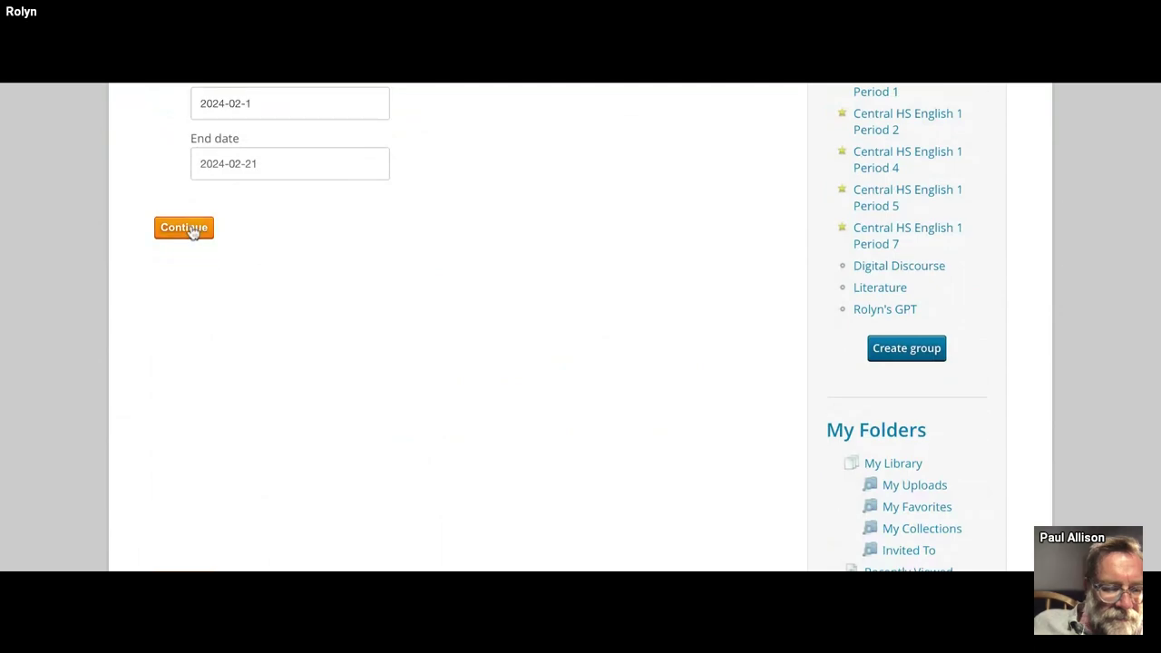
click(185, 228)
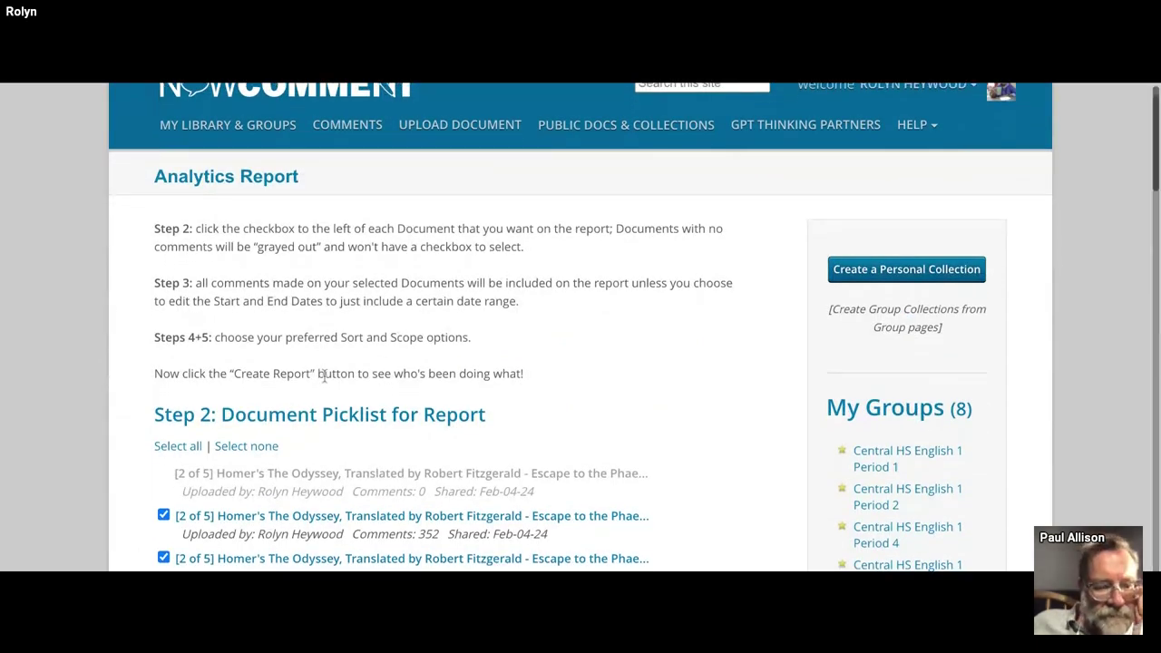
- Exclude the "[2 of 5]" Odyssey documents with 352, 438, 395 and 284 comments from the report picklist
scroll(324, 376, down, 10)
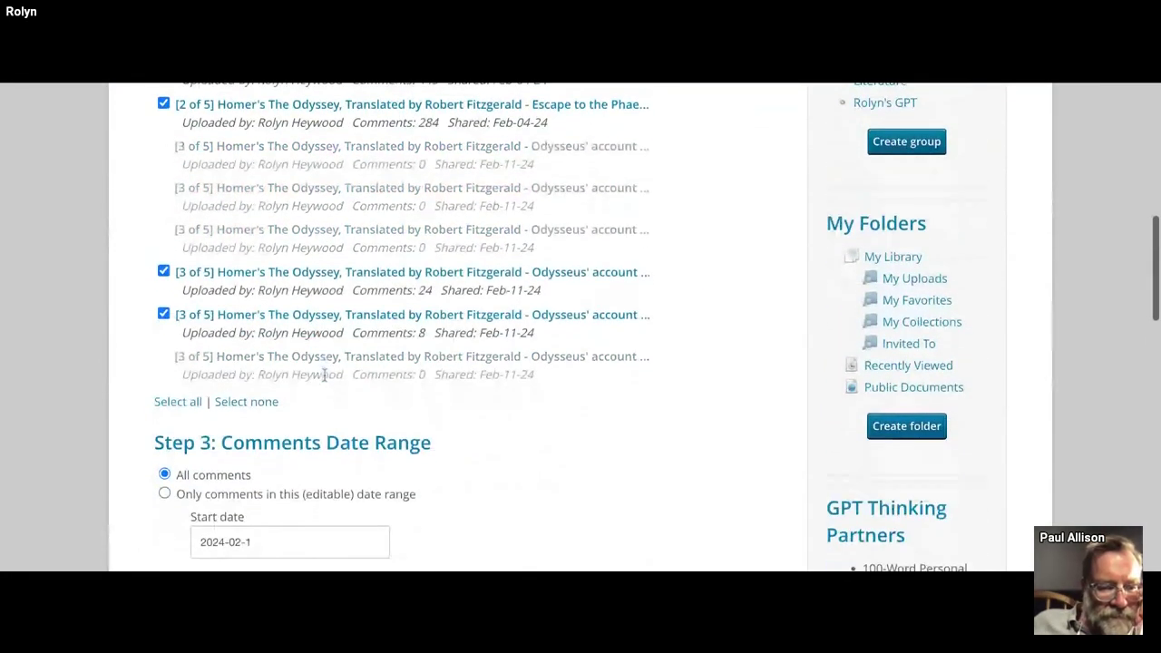
scroll(324, 375, up, 2)
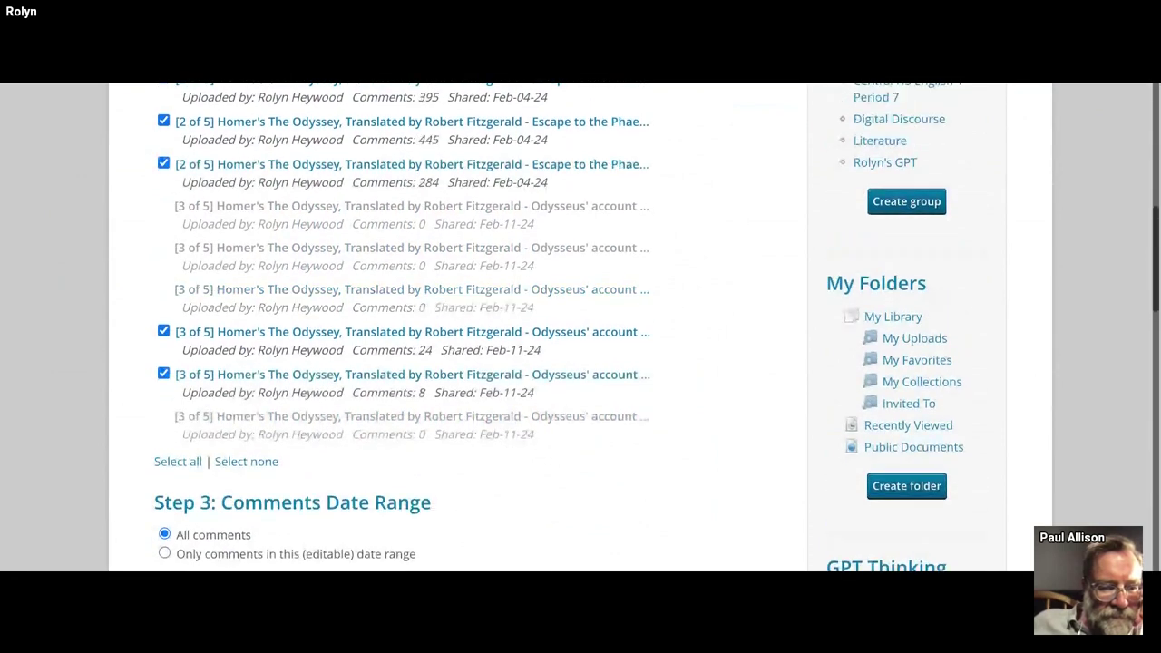
scroll(254, 353, up, 5)
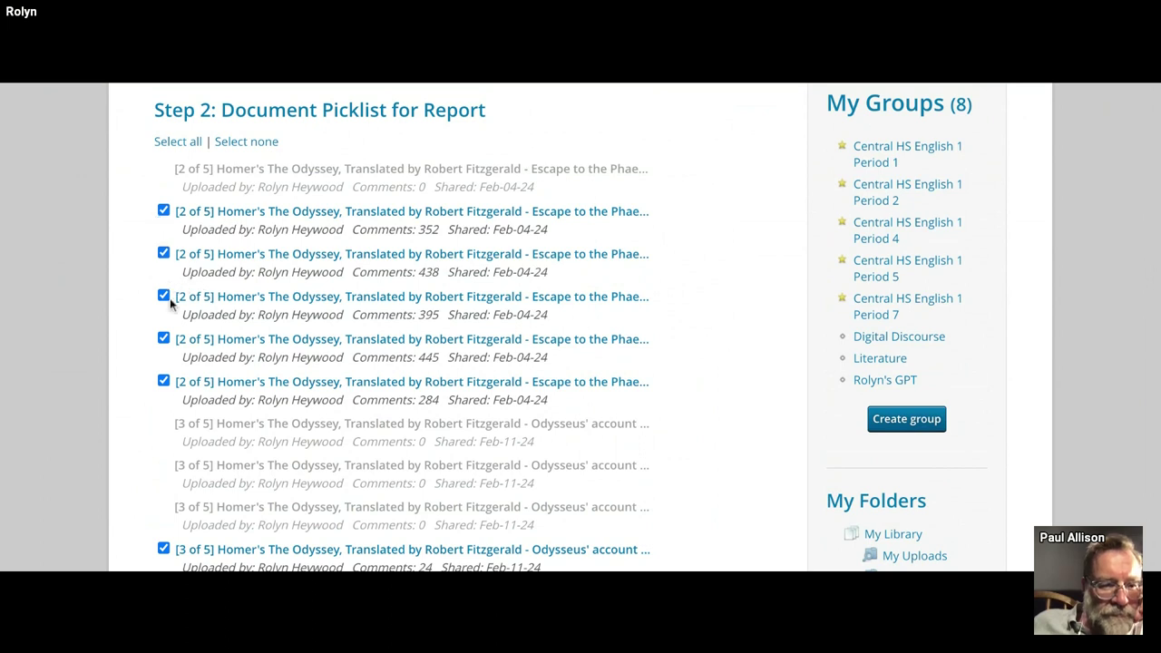
click(164, 211)
click(163, 381)
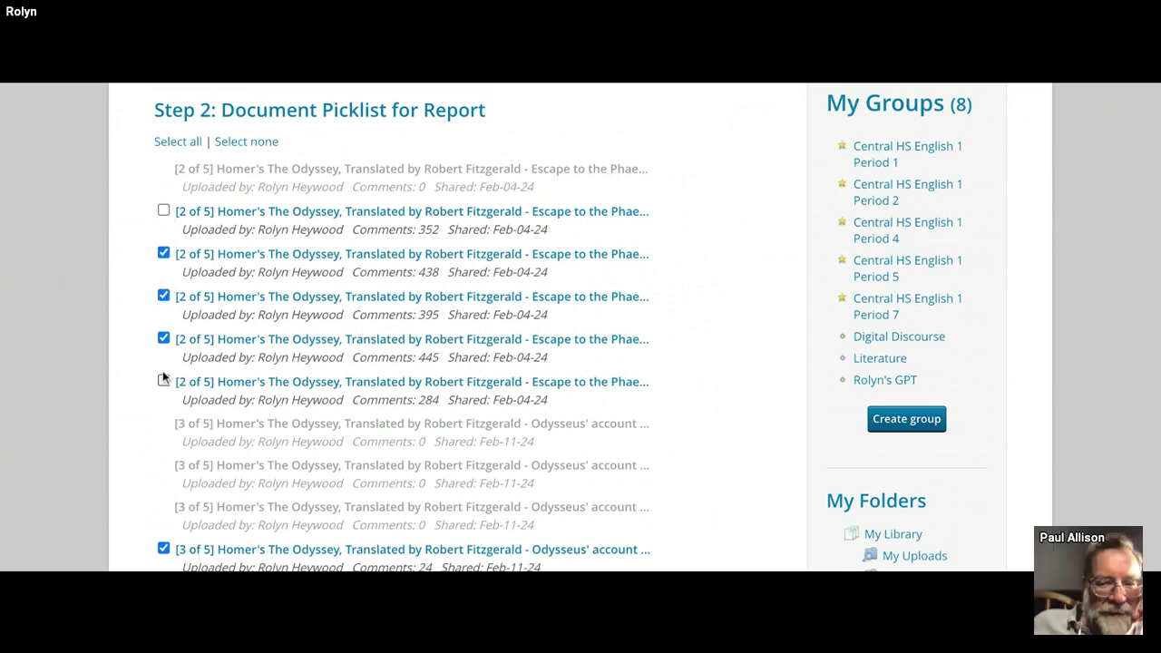
click(164, 296)
click(163, 254)
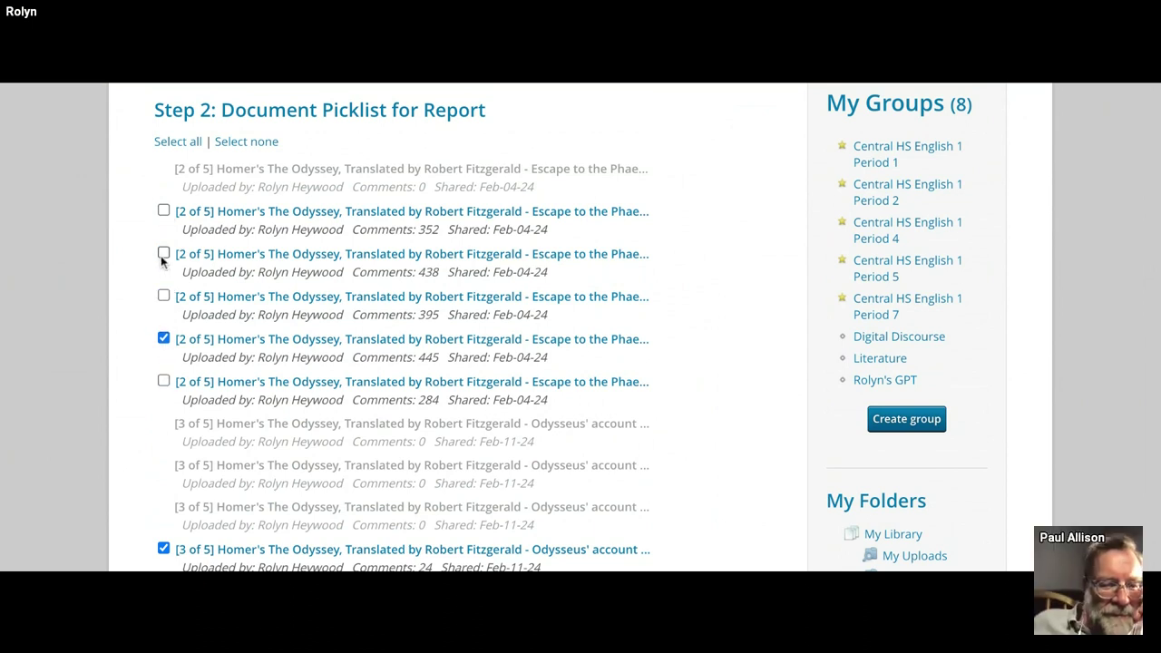
- Set the report scope to detailed results, including comments, and create the report
scroll(166, 445, down, 3)
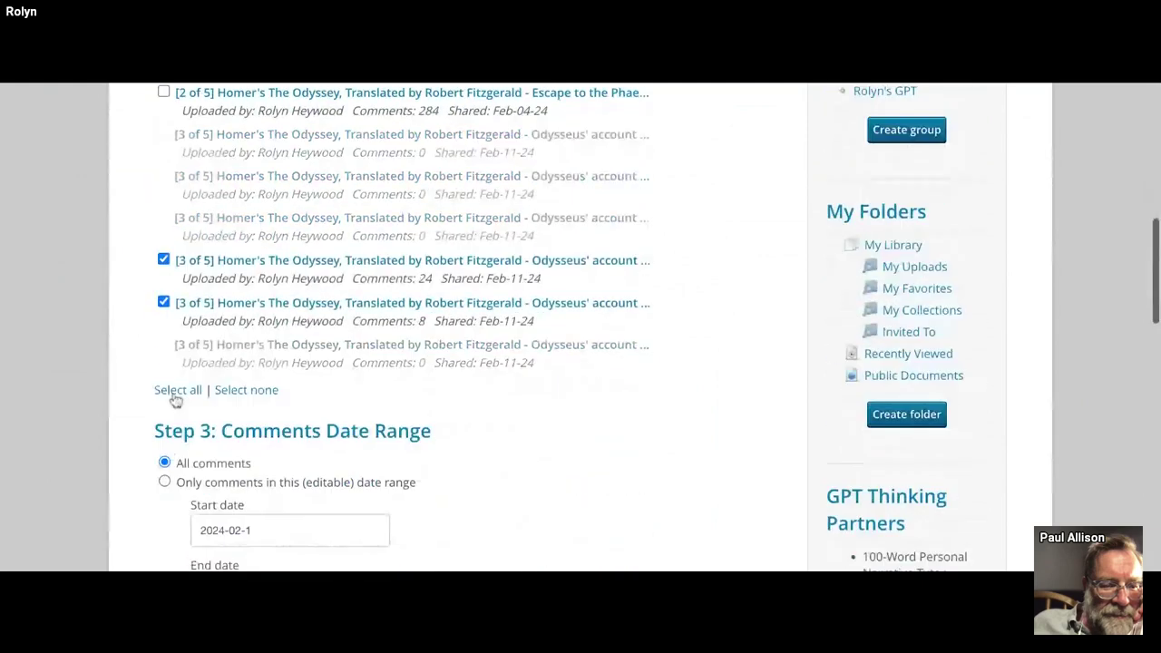
scroll(175, 401, down, 2)
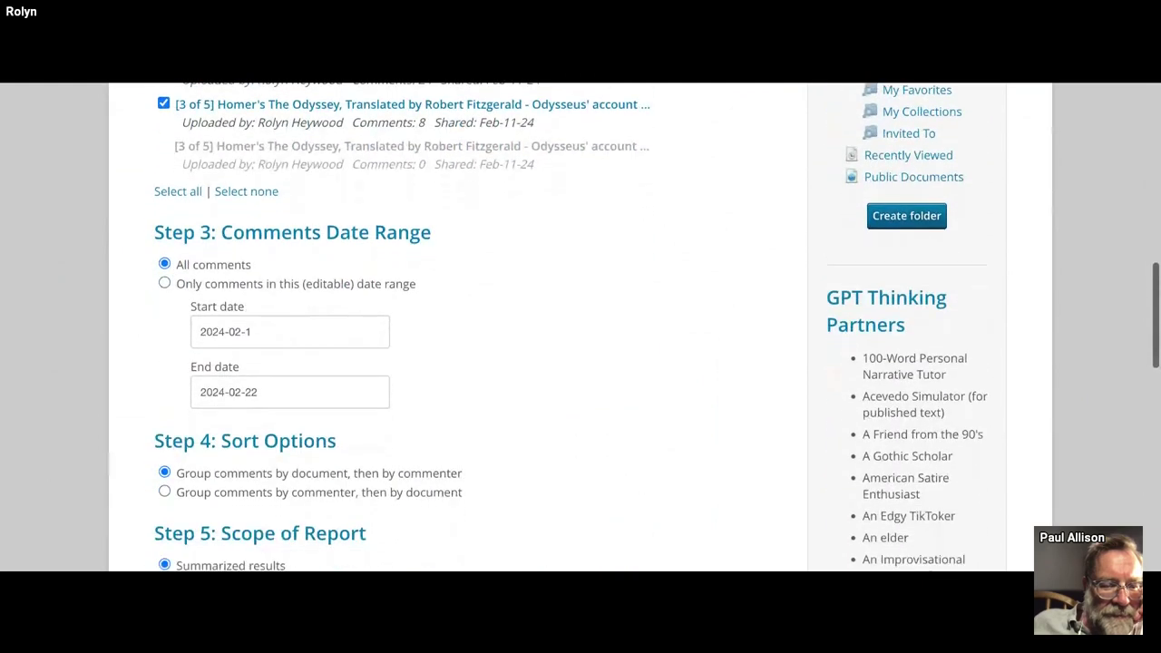
scroll(169, 370, down, 2)
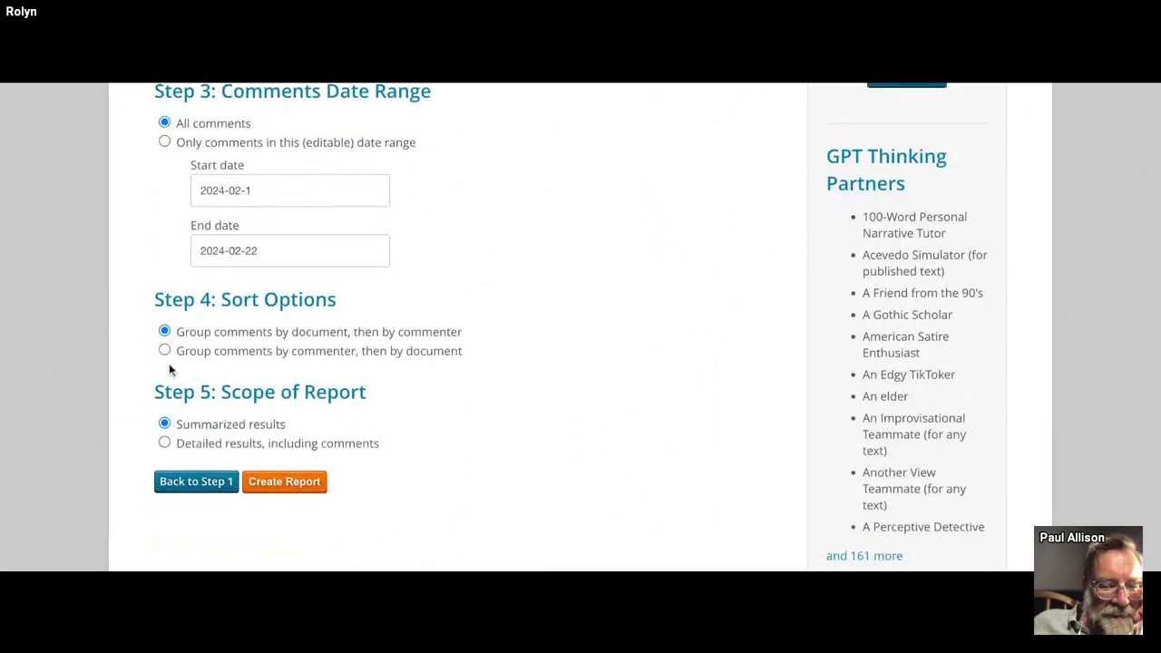
click(165, 443)
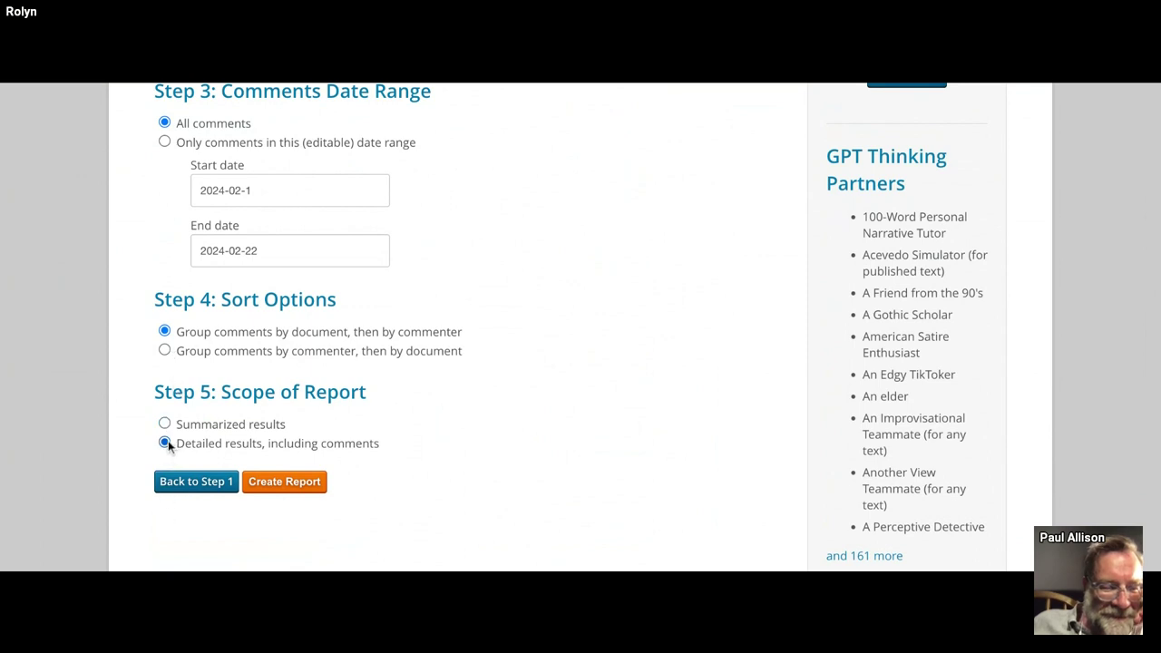
click(303, 485)
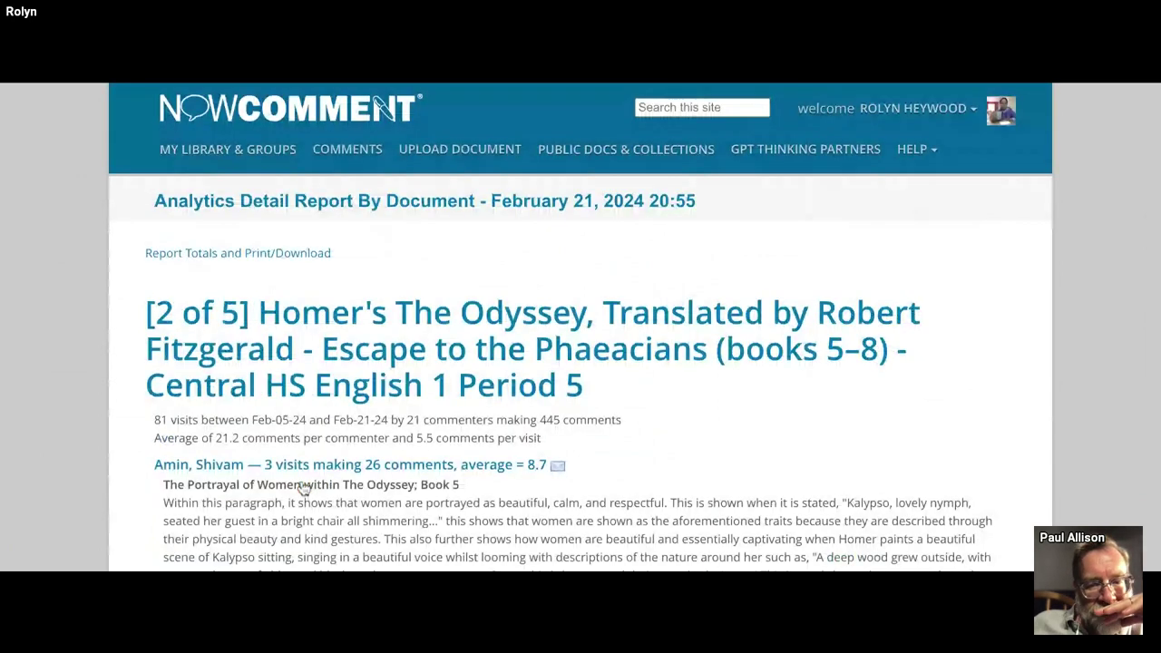
- Look through the first student's comments in the detail report for the Period 5 "Escape to the Phaeacians" document
scroll(303, 488, down, 2)
scroll(581, 327, down, 1)
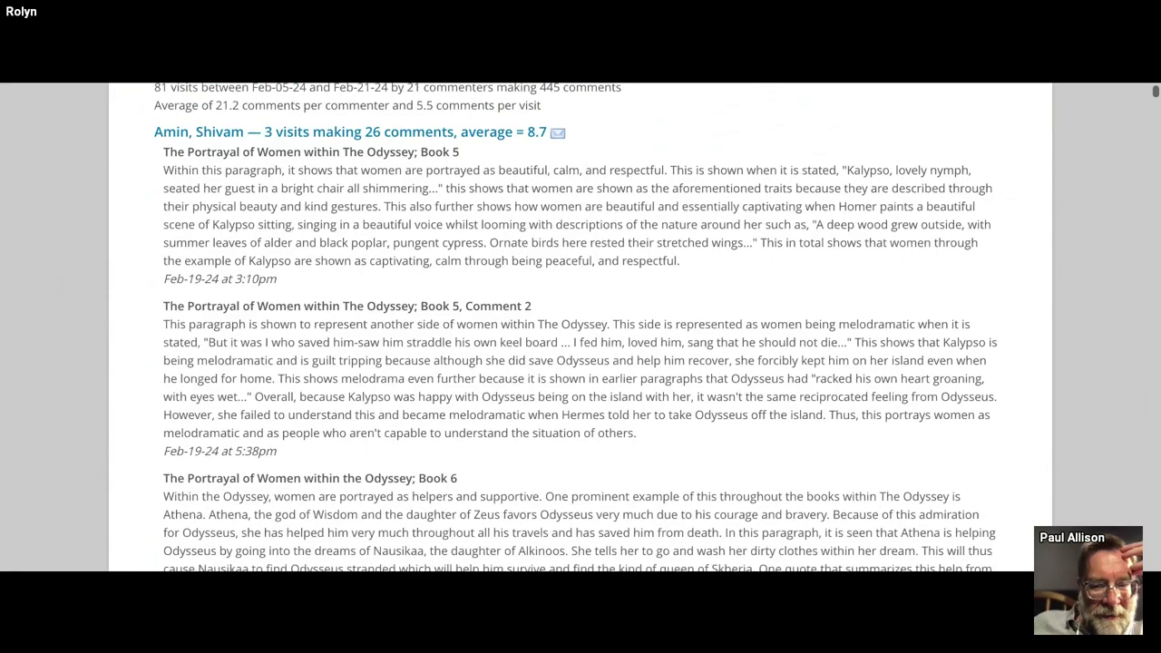
scroll(580, 326, down, 1)
scroll(580, 326, down, 10)
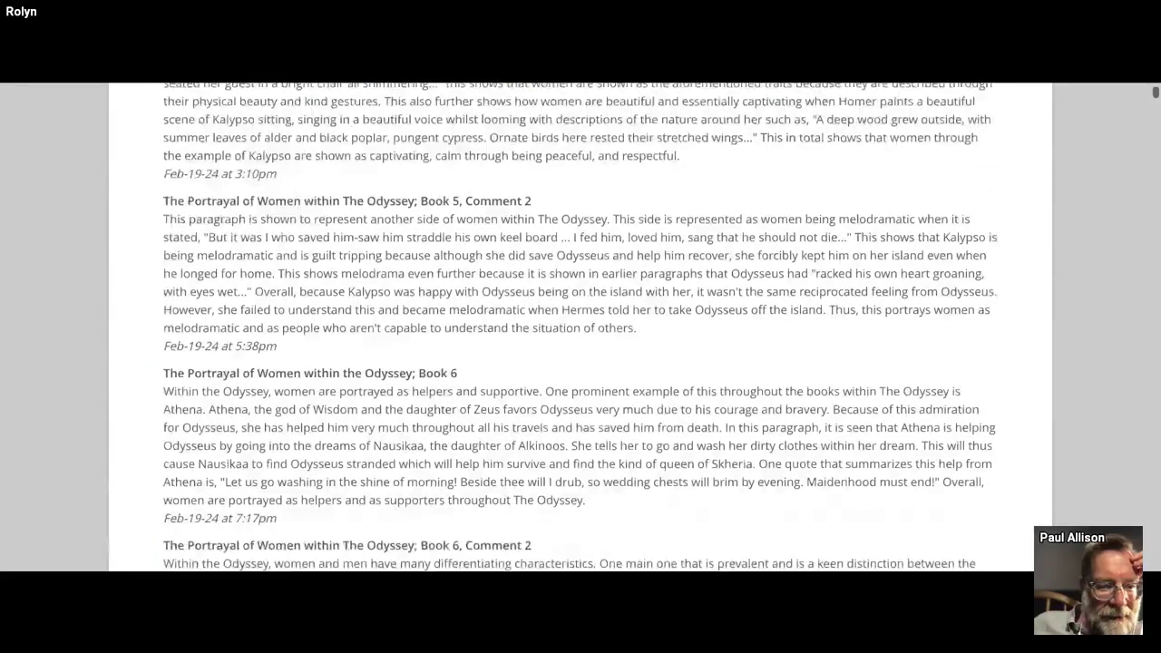
scroll(581, 327, down, 15)
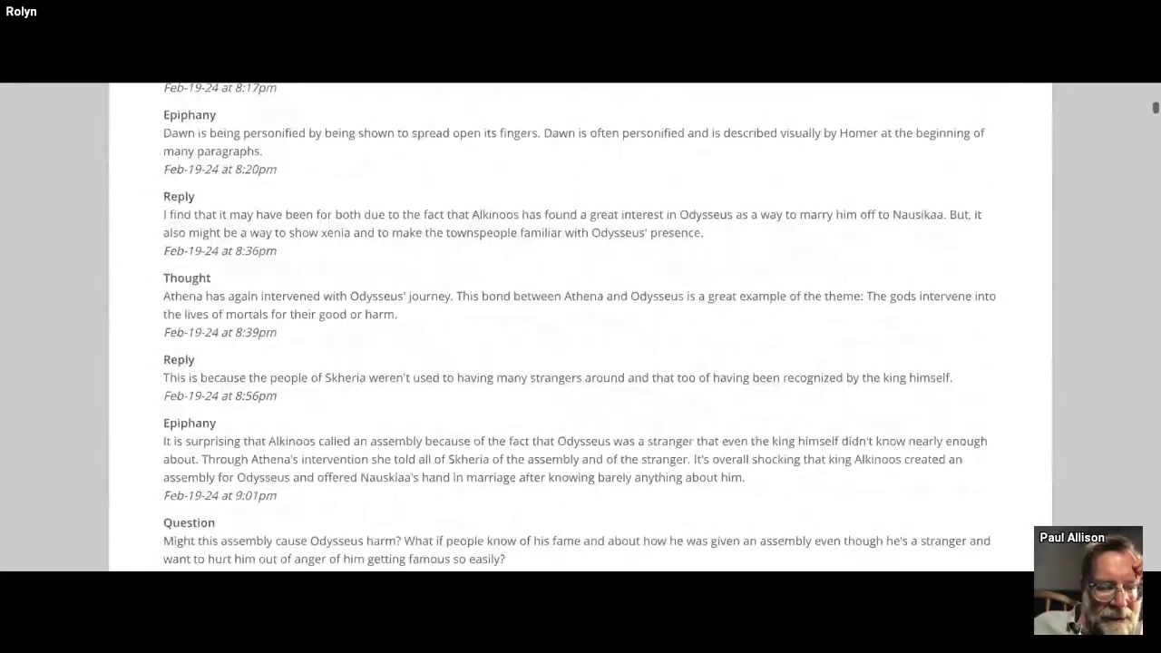
- Examine the AI reply about king Alkinoos calling an assembly, the student's reflection on it, and the following students' comments in the detail report
scroll(581, 326, down, 1)
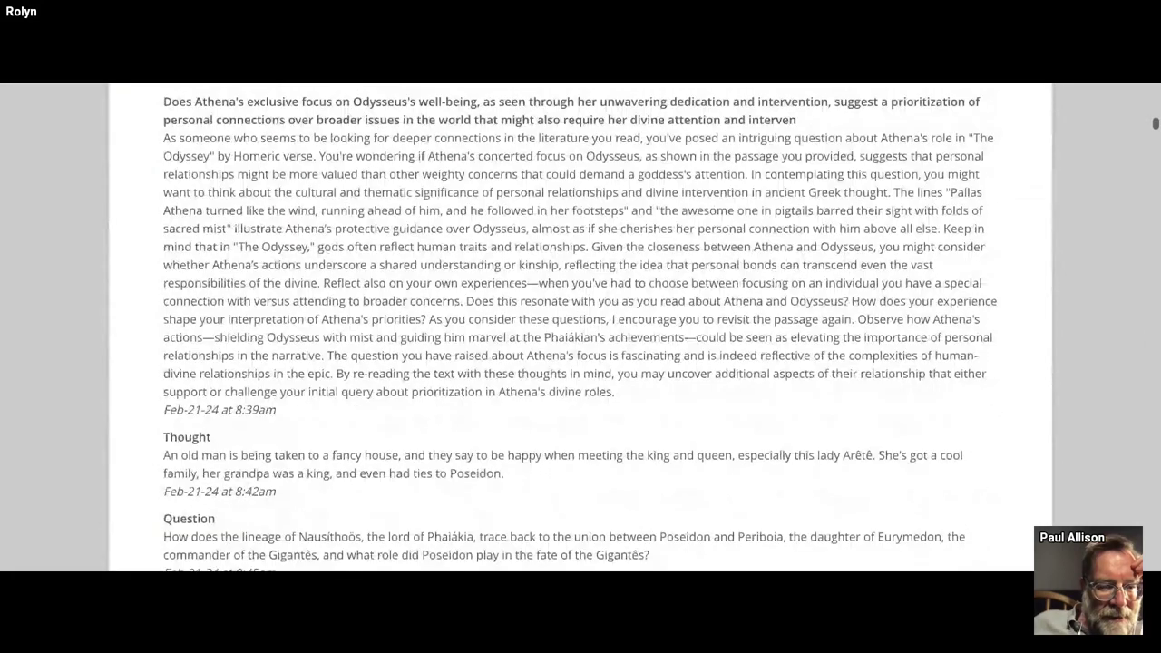
scroll(308, 508, down, 2)
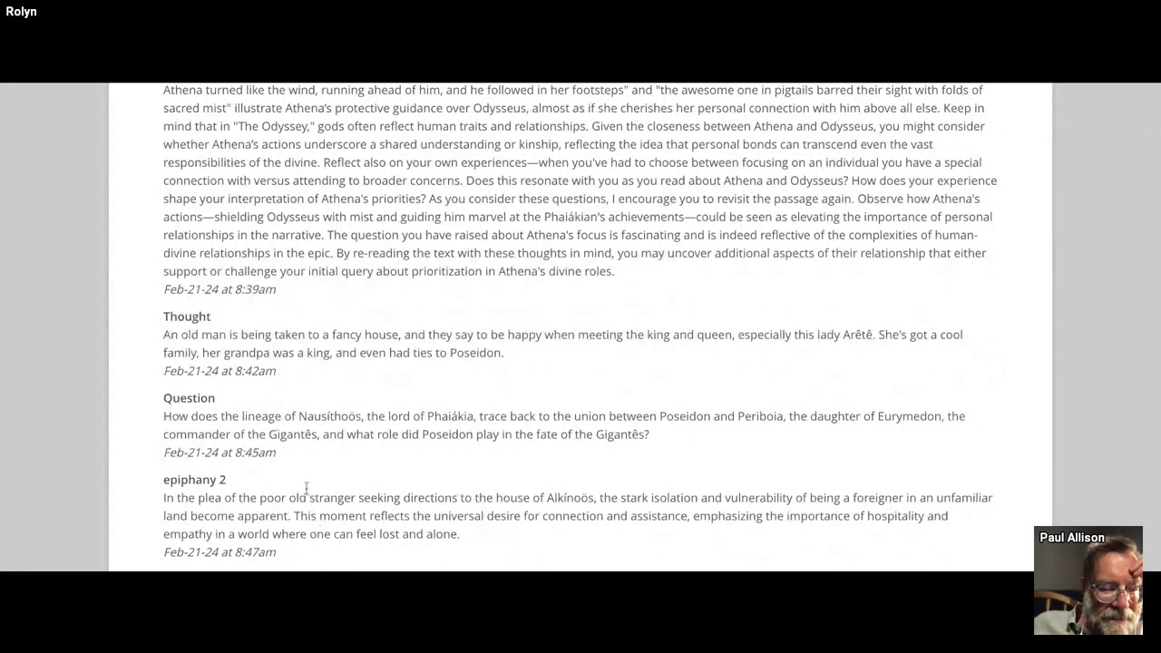
scroll(306, 488, up, 15)
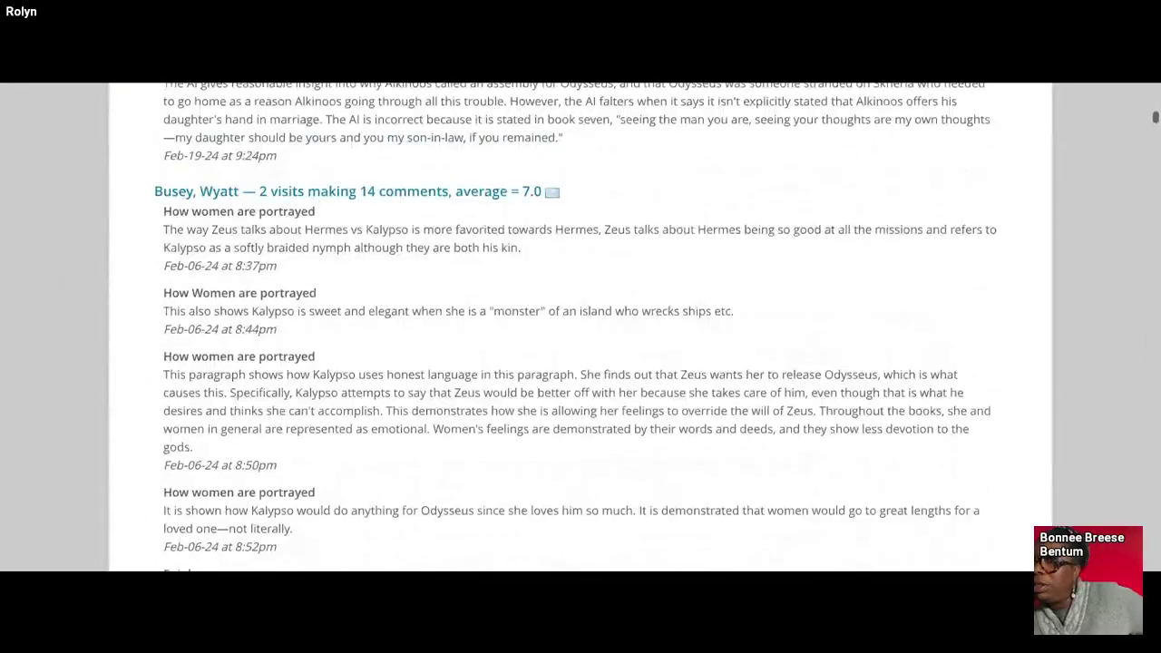
scroll(581, 327, up, 4)
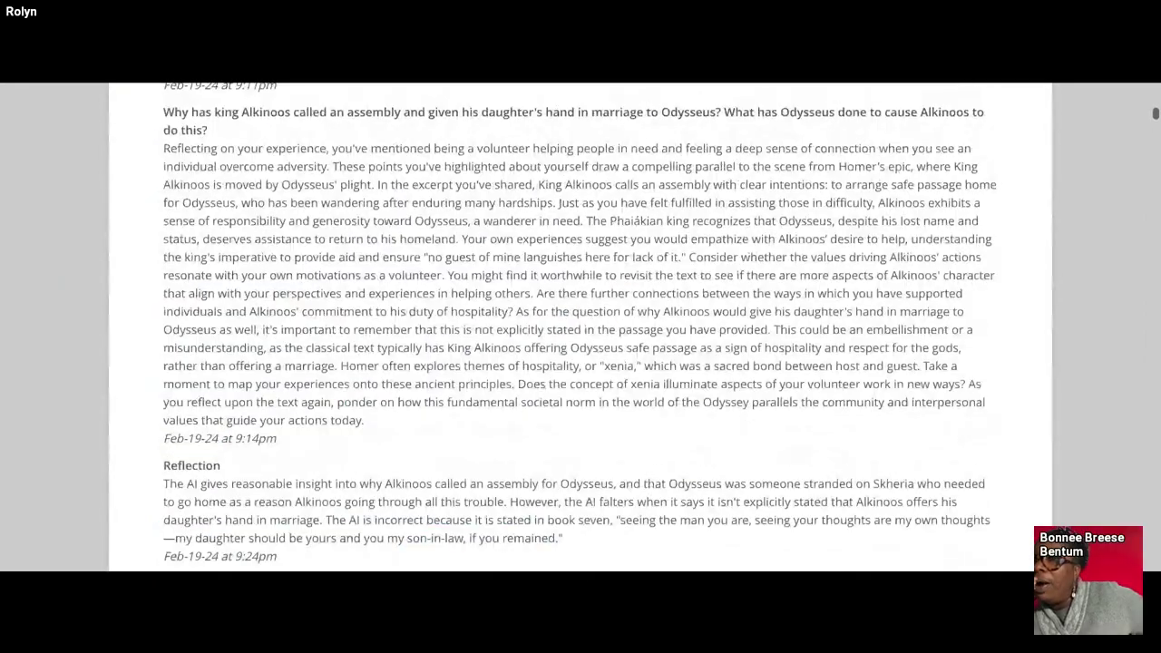
scroll(378, 479, up, 1)
scroll(378, 479, down, 1)
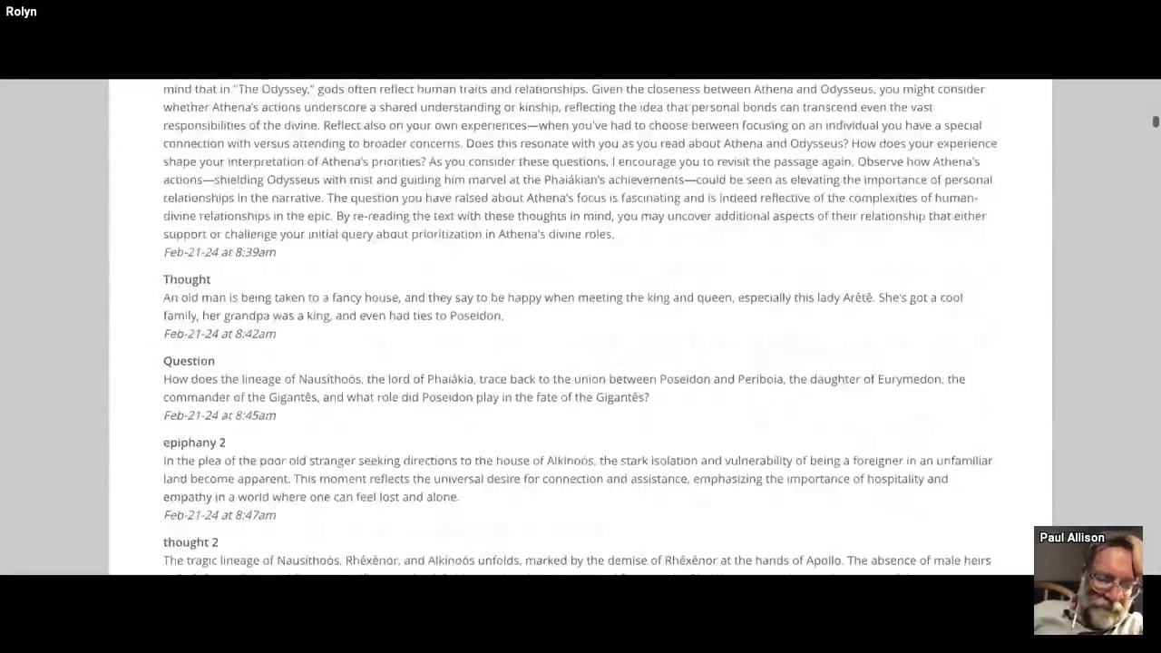
scroll(240, 370, down, 2)
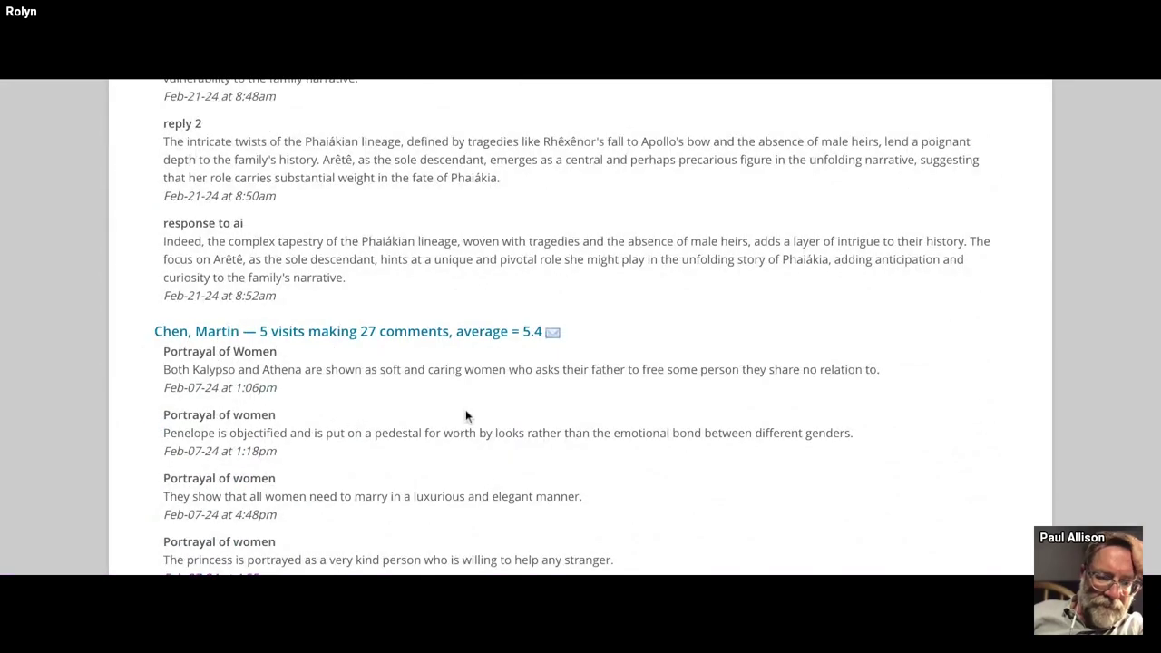
scroll(489, 450, down, 5)
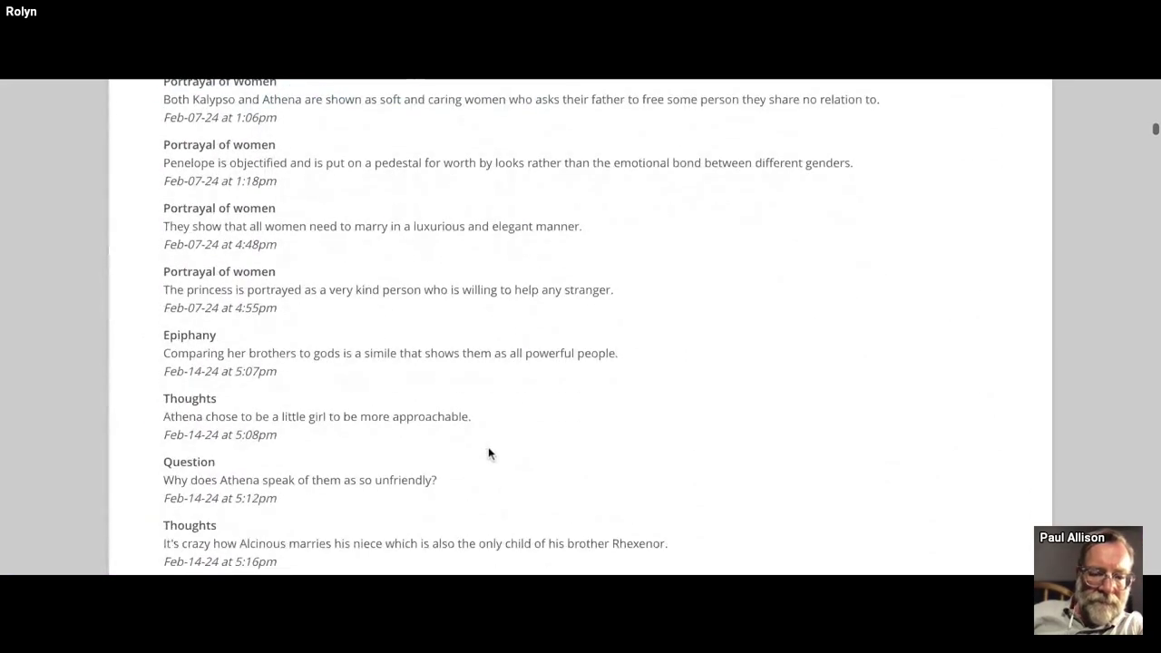